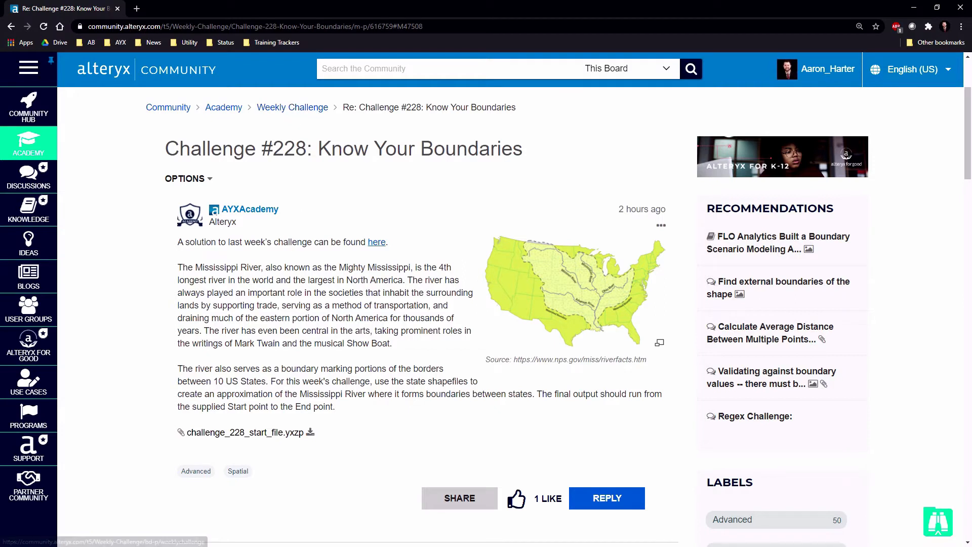
Download the challenge_228_start_file.yxzp attachment from the Weekly Challenge #228 post
click(310, 436)
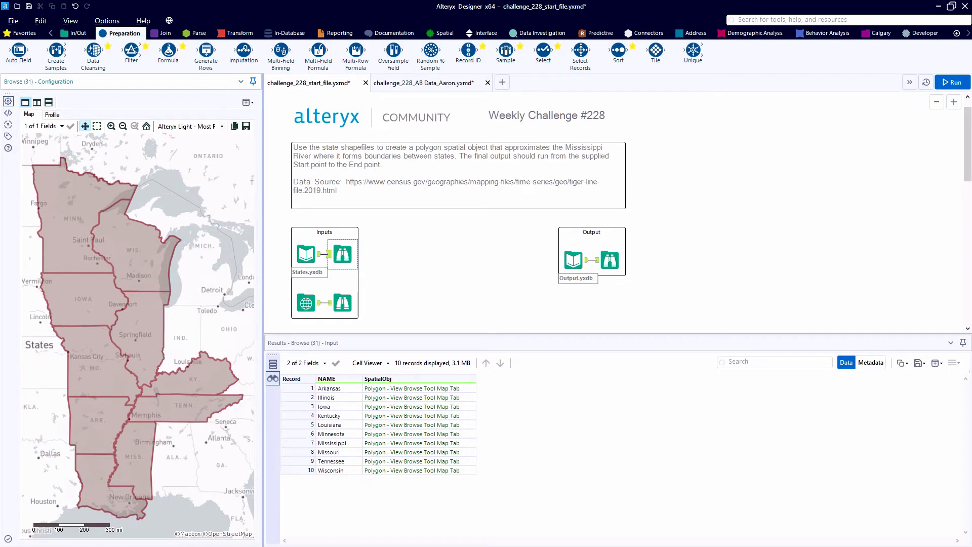
In Alteryx Designer, highlight the state polygons from Arkansas to Mississippi one by one on the States input map
click(371, 389)
click(373, 398)
click(375, 407)
click(377, 416)
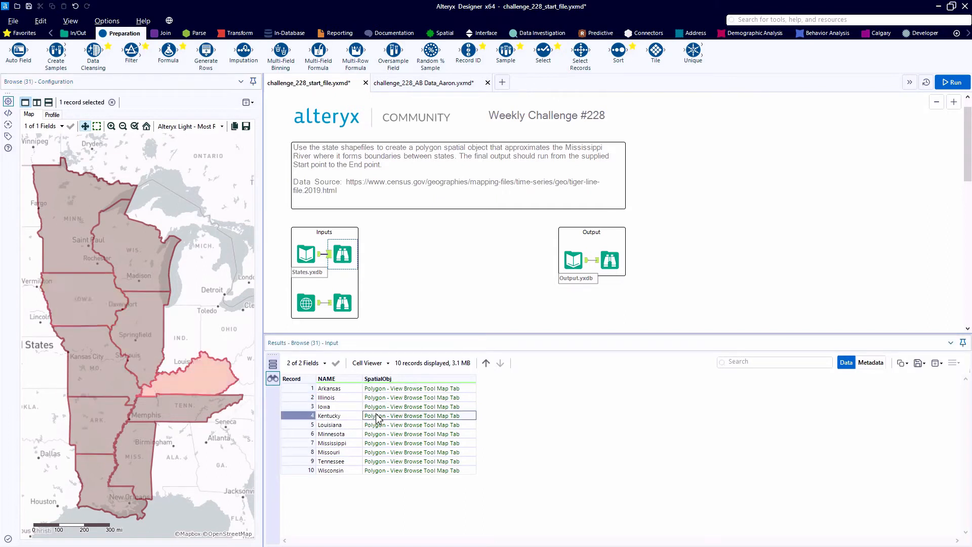
click(380, 425)
click(381, 434)
click(384, 443)
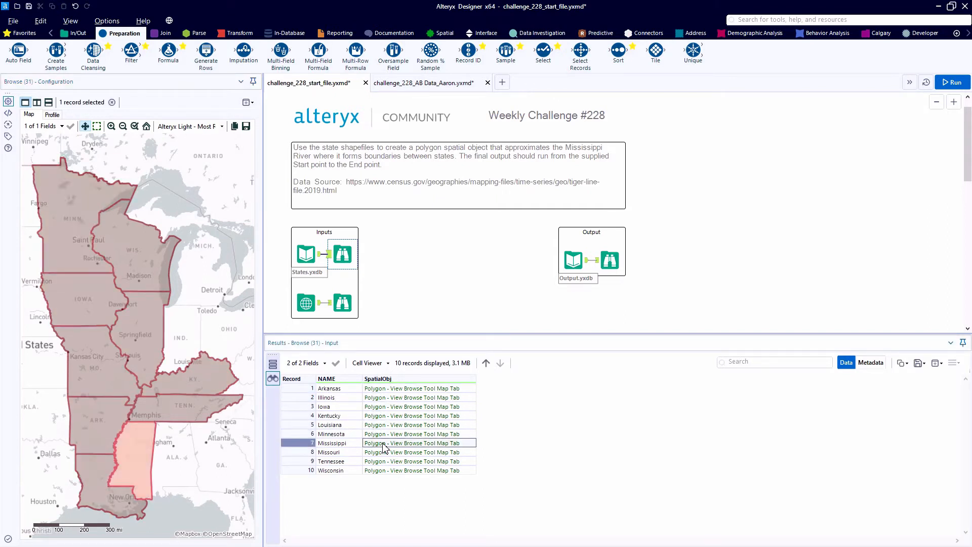
Examine the Start and End records of the map input and the river polygon in the expected output
click(351, 302)
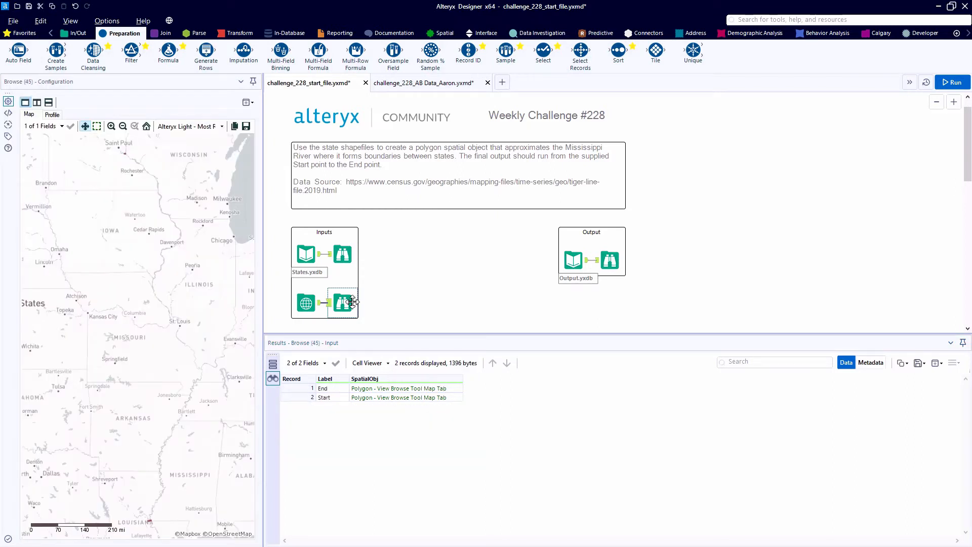
click(379, 390)
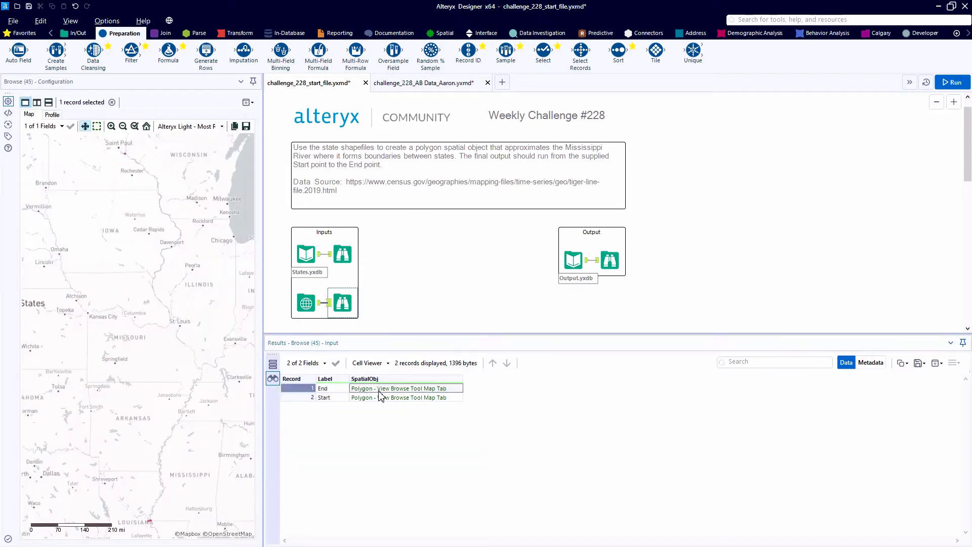
click(381, 398)
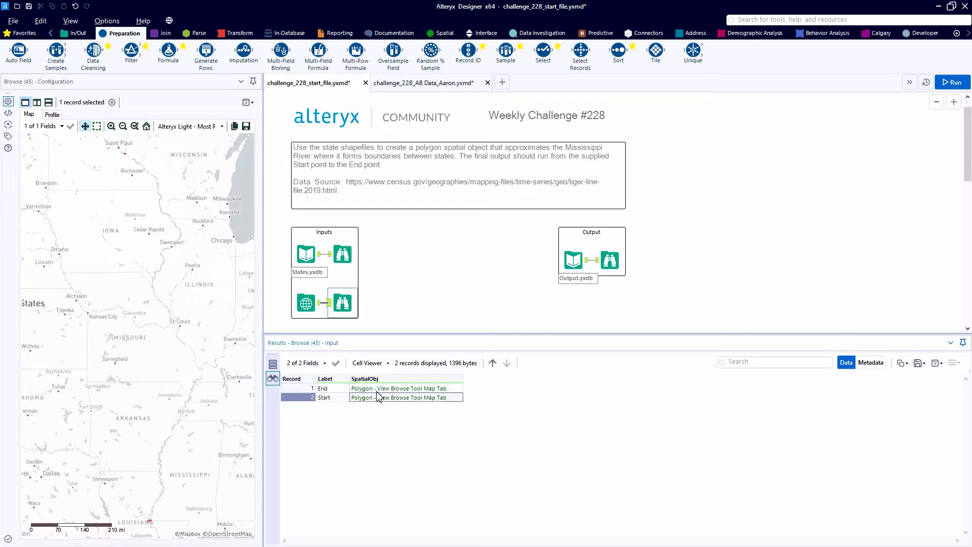
click(374, 388)
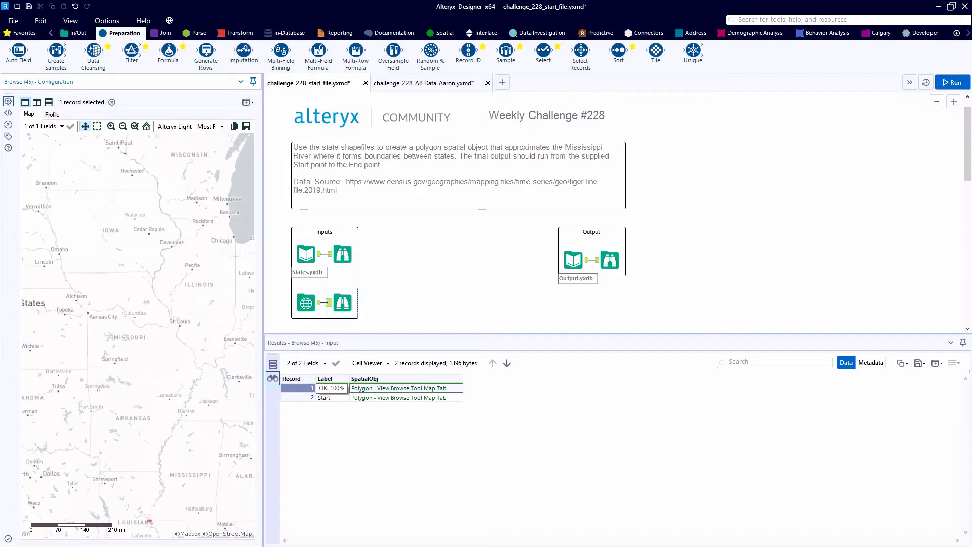
click(612, 264)
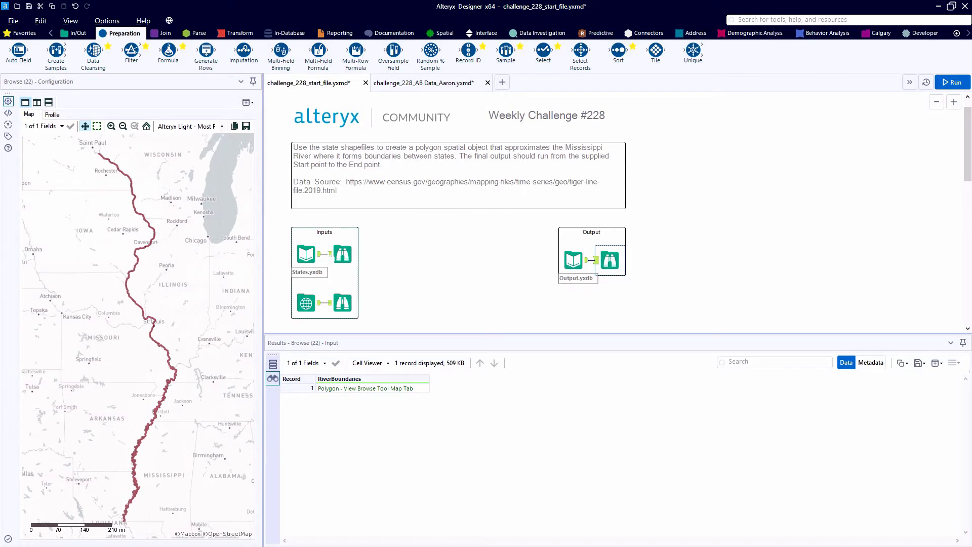
Highlight all states of the States input on the map, and review the types in the lookup table for states
click(342, 253)
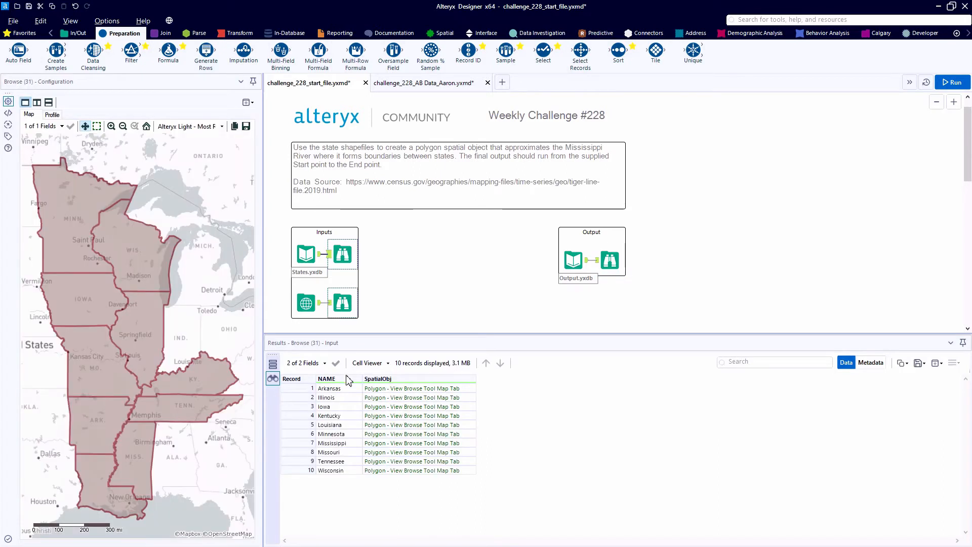
drag(345, 394, 331, 471)
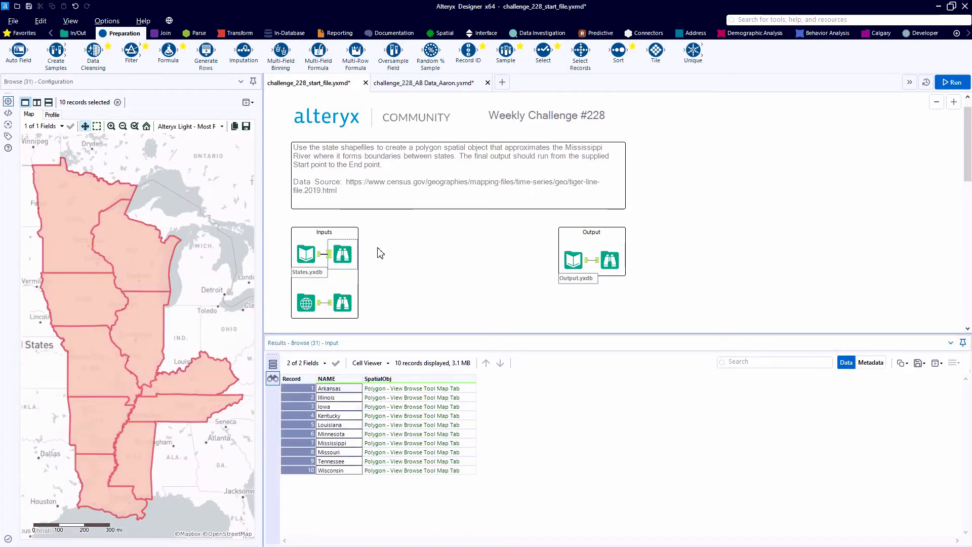
scroll(380, 252, down, 1)
scroll(380, 252, down, 1)
click(355, 261)
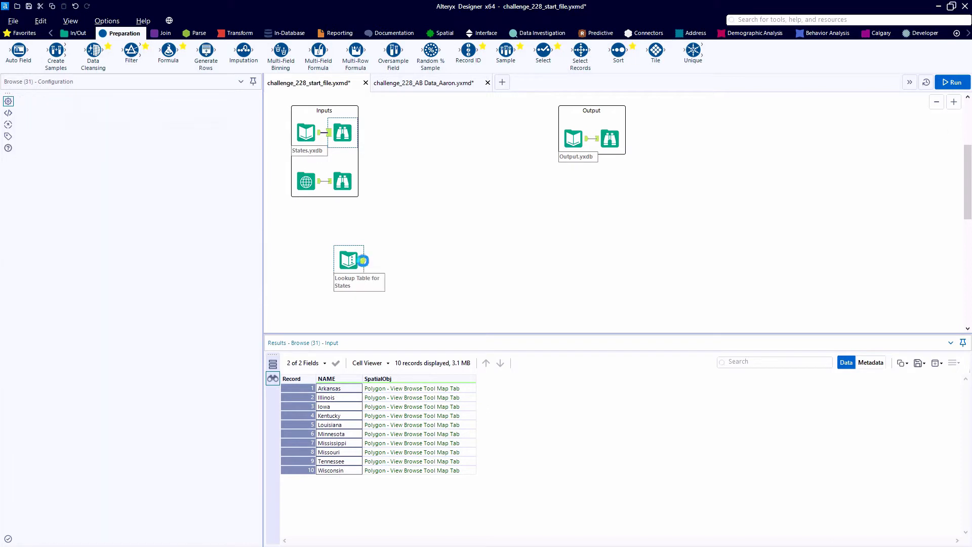
click(374, 389)
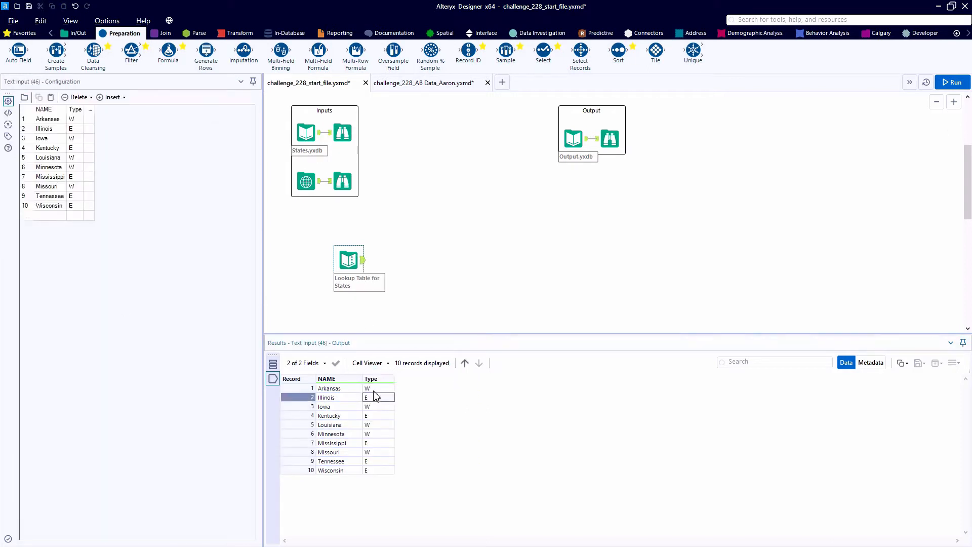
Move the lookup table lower and add a Join with States.yxdb as its left input and the lookup table as right
drag(353, 274, 347, 316)
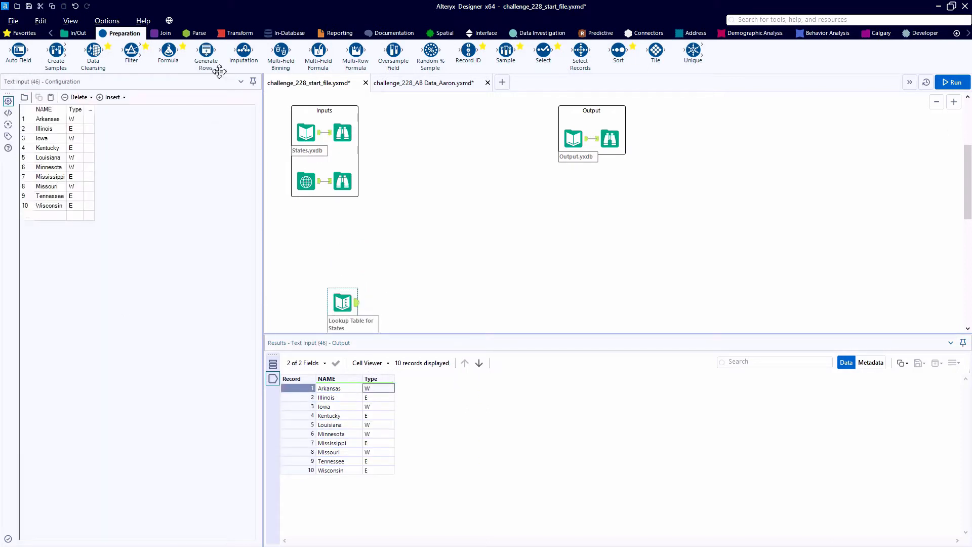
click(166, 36)
drag(131, 51, 403, 278)
drag(321, 133, 409, 295)
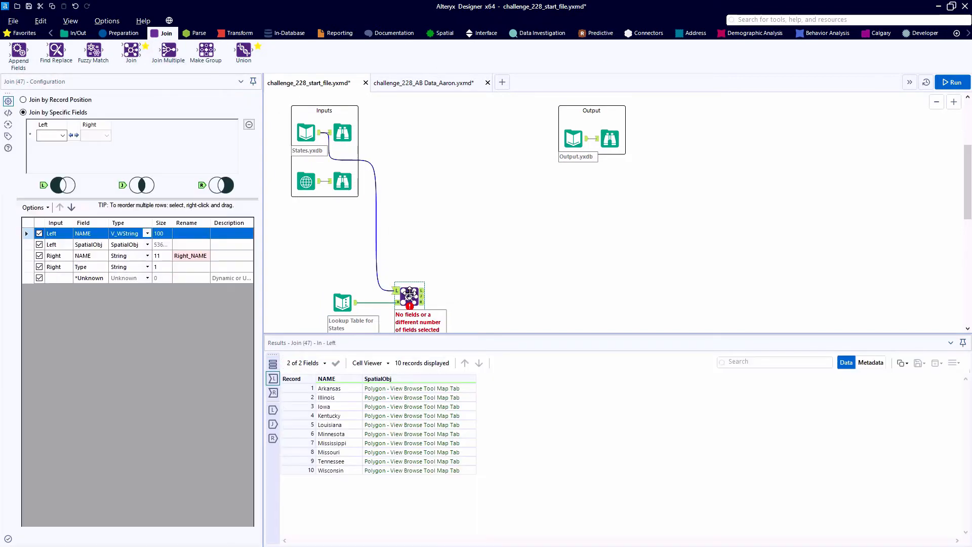
scroll(410, 281, down, 1)
scroll(410, 282, up, 3)
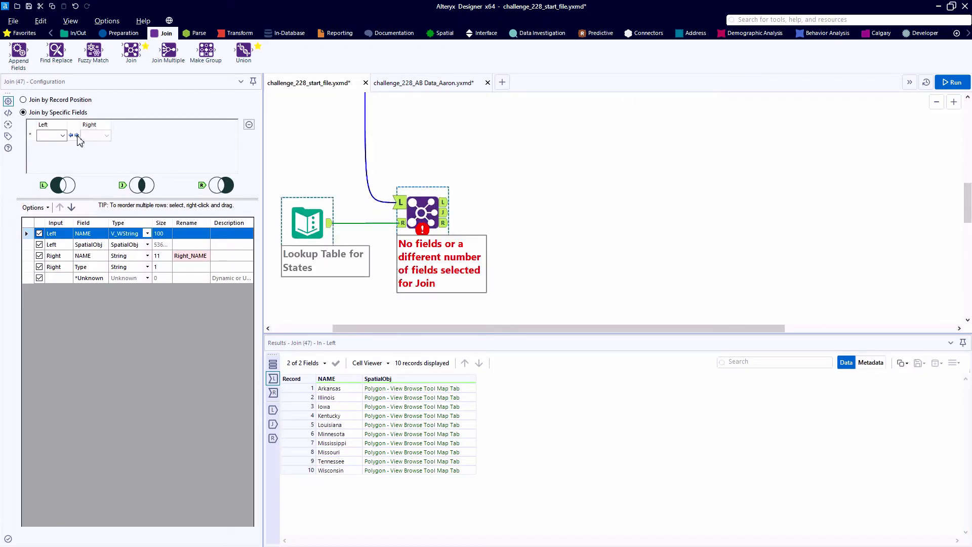
Join both inputs on NAME, exclude the right NAME field, run the workflow and show the joined output
click(62, 136)
click(46, 146)
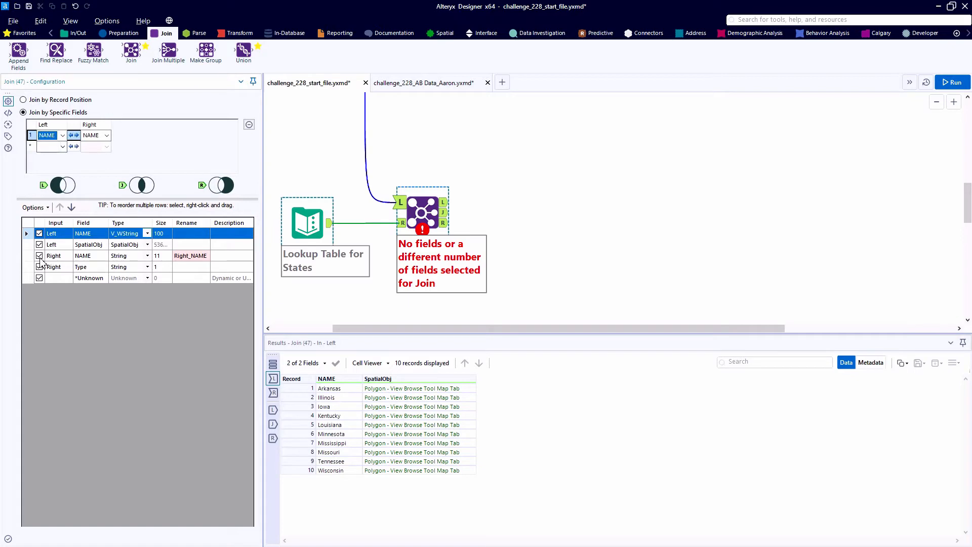
click(40, 255)
key(ctrl+r)
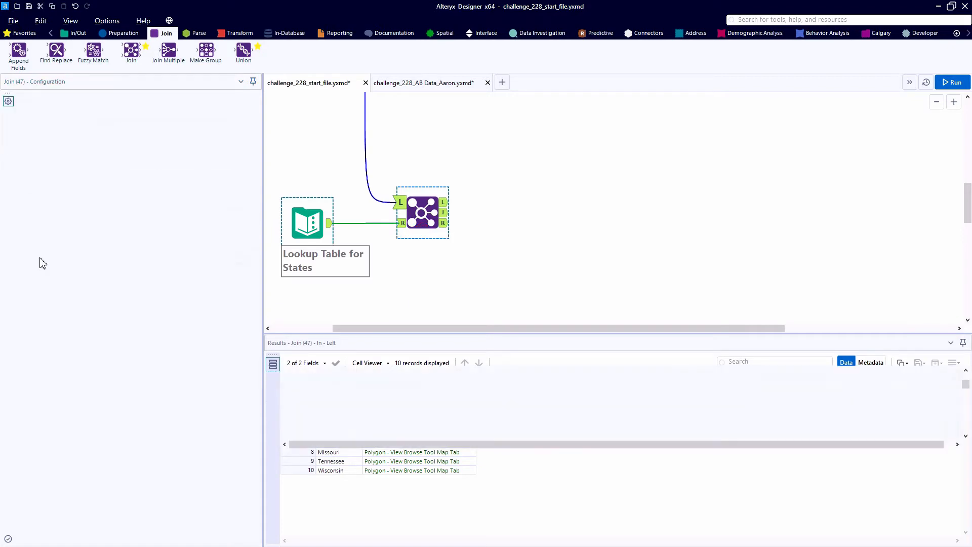
click(446, 214)
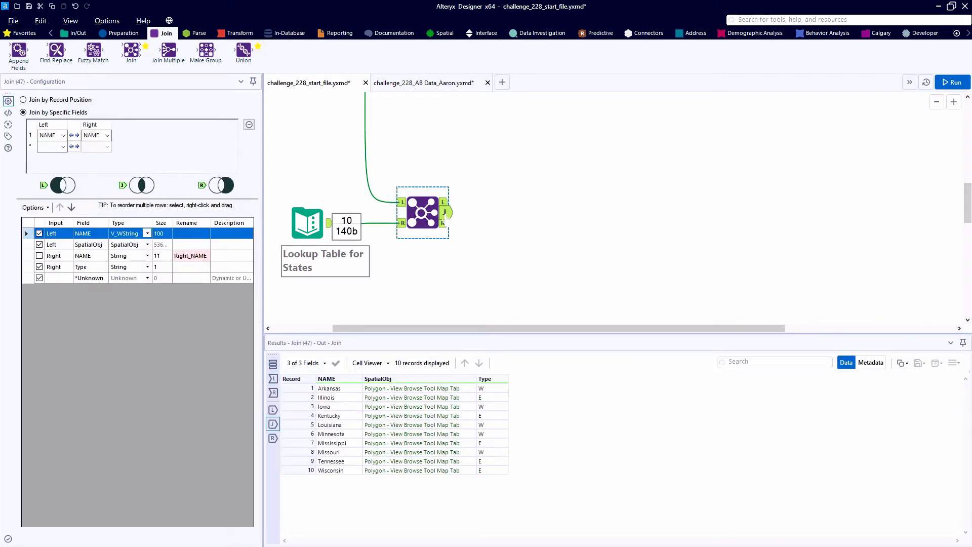
Add a Browse tool to the Join's joined output, well away from the Join, and run the workflow
click(74, 32)
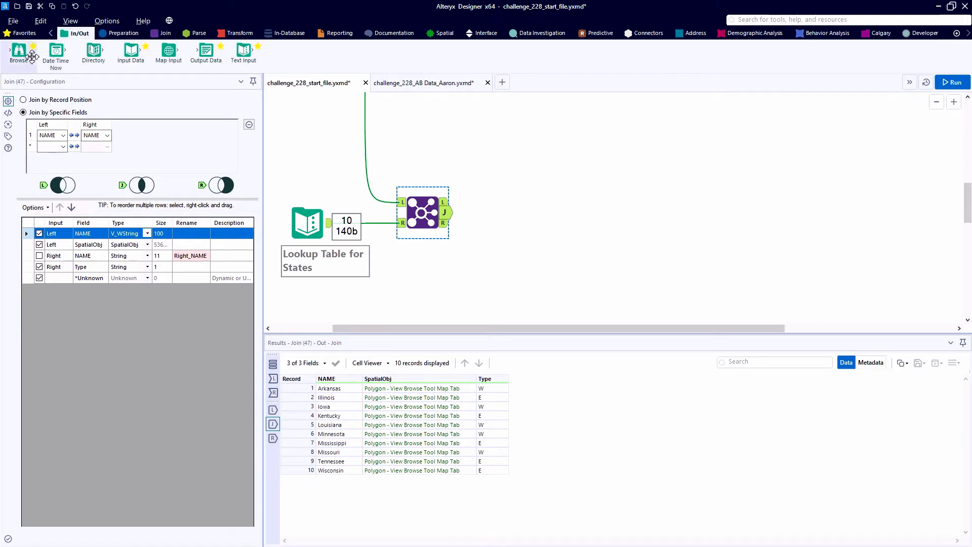
drag(19, 51, 875, 217)
key(ctrl+r)
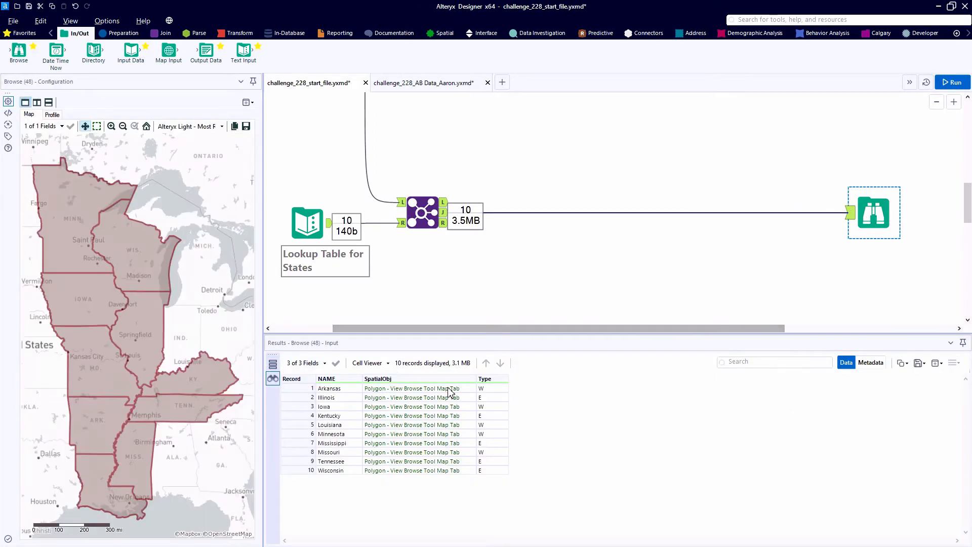
Highlight the type W states together on the map: Arkansas, Iowa, Louisiana, Minnesota and Missouri
click(452, 389)
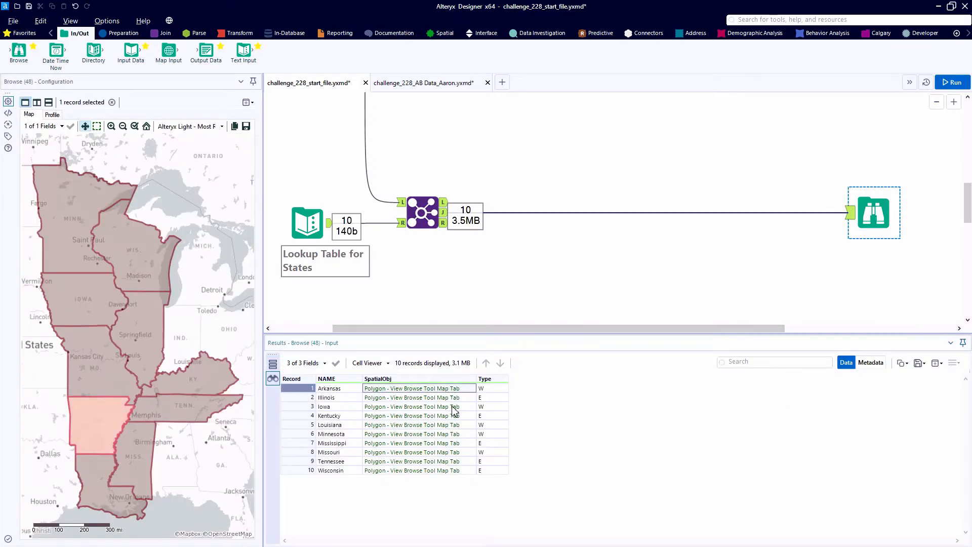
ctrl+click(454, 407)
ctrl+click(459, 425)
ctrl+click(460, 433)
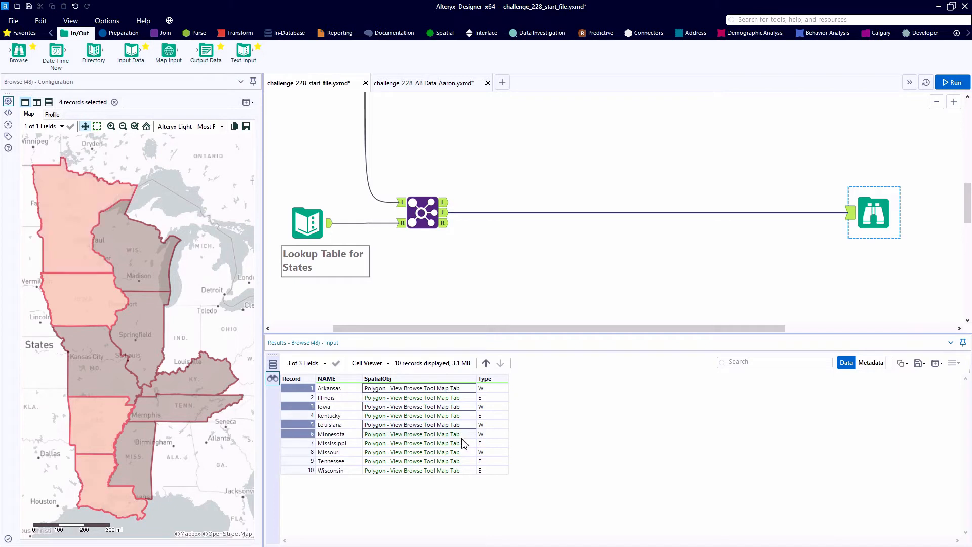
ctrl+click(461, 452)
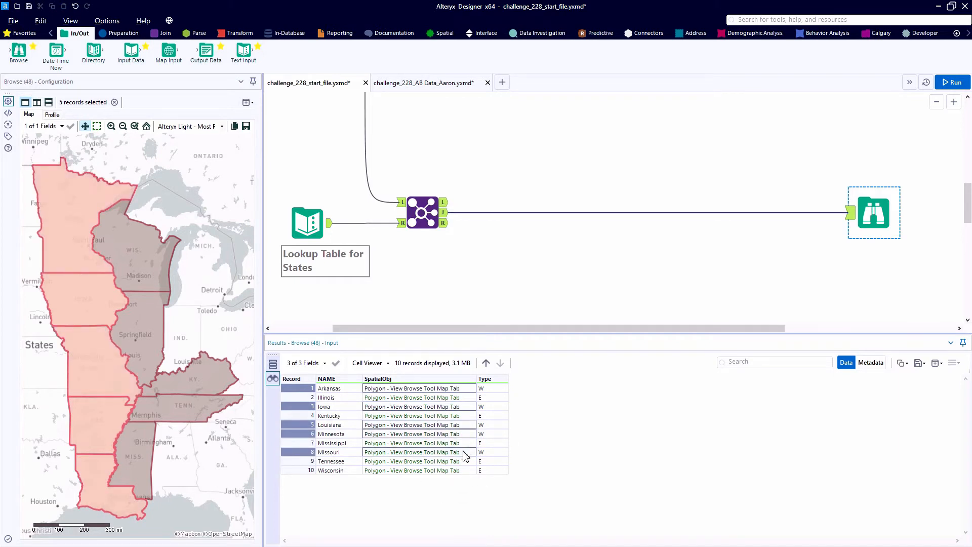
Insert a Cross Tab between the Join and Browse, grouped by NAME with Type headers, SpatialObj values and First aggregation, and run the workflow
click(234, 34)
drag(93, 50, 537, 213)
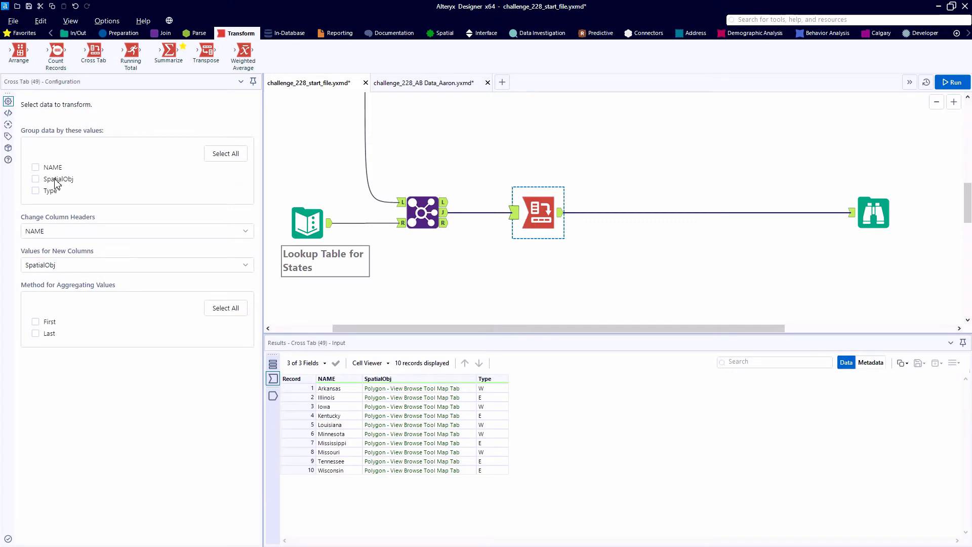
click(36, 167)
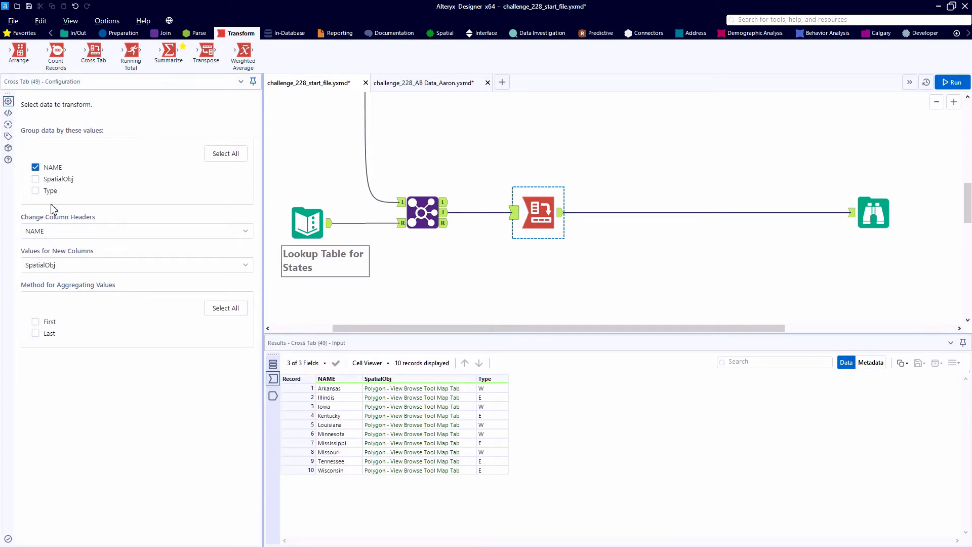
click(58, 231)
click(60, 282)
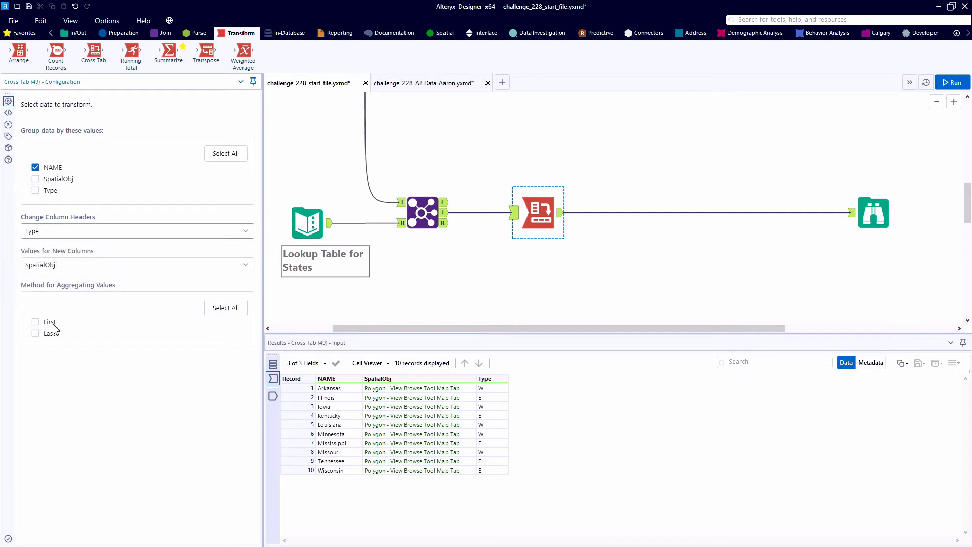
click(44, 321)
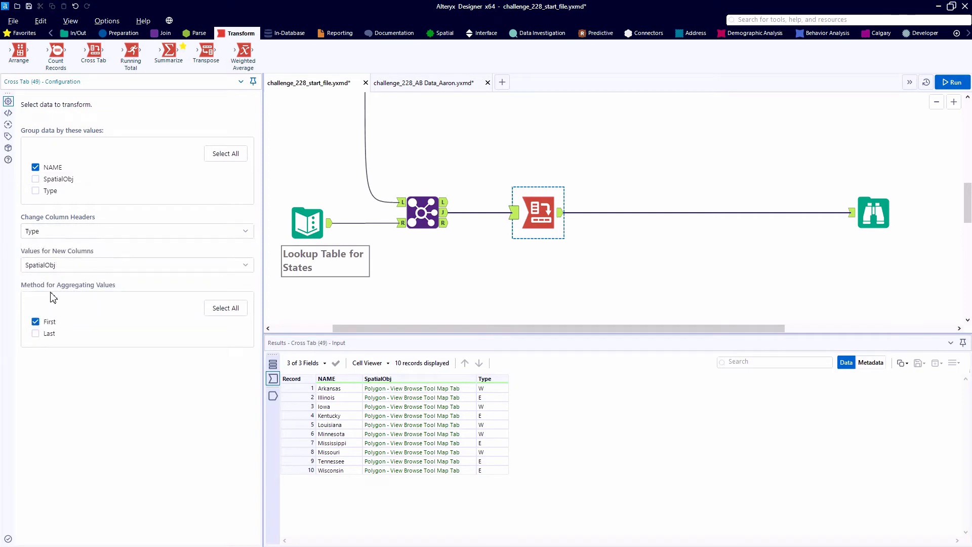
key(ctrl+r)
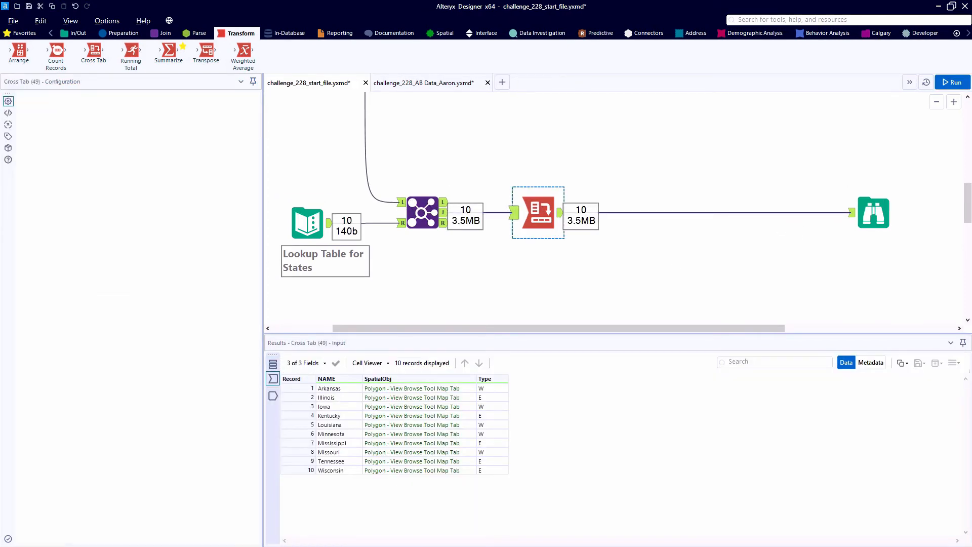
Highlight the polygons of column E on the Browse map: Wisconsin, Tennessee, Mississippi, Kentucky and Illinois
click(873, 213)
drag(431, 400, 424, 473)
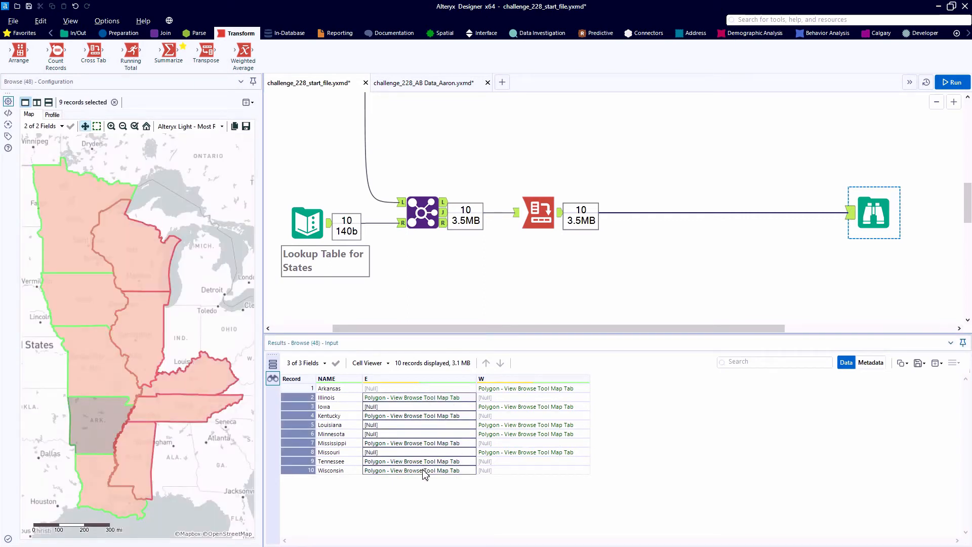
click(424, 471)
ctrl+click(422, 461)
ctrl+click(420, 443)
ctrl+click(418, 416)
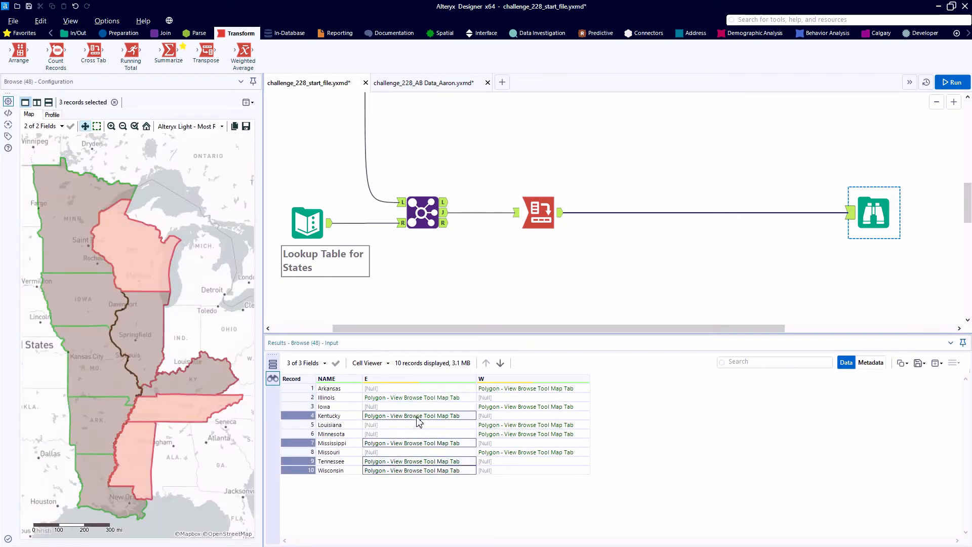
ctrl+click(412, 398)
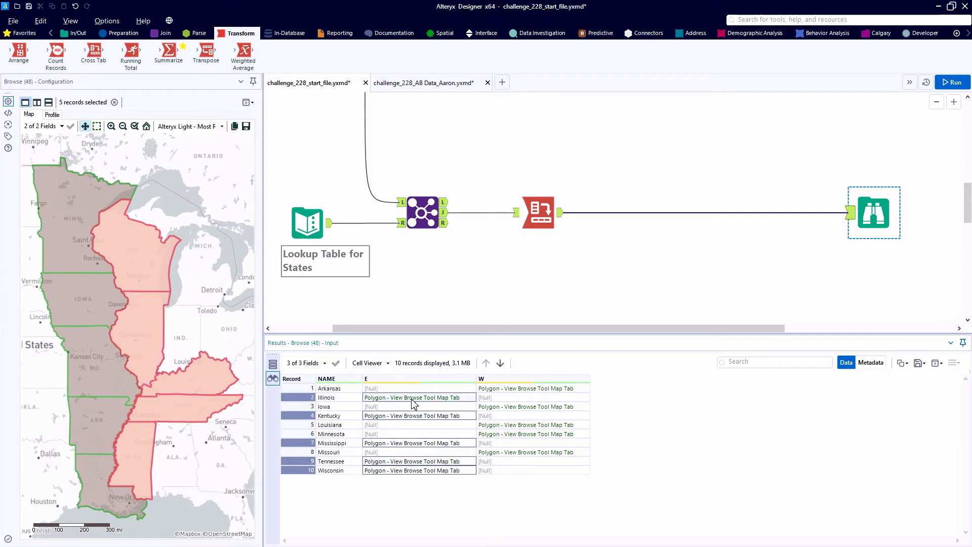
Insert a Summarize tool after the Cross Tab, apply the spatial Combine action to fields E and W, and run the workflow
drag(172, 57, 653, 212)
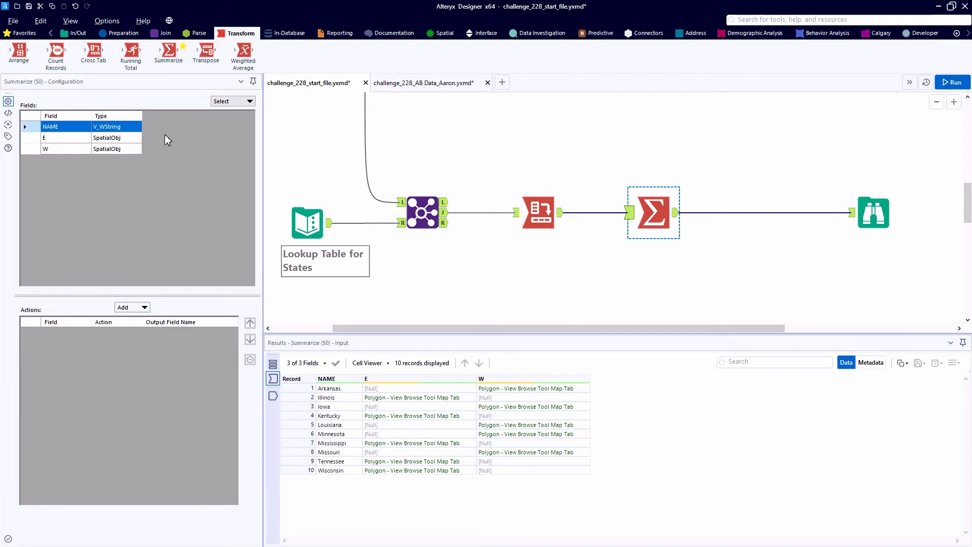
drag(33, 138, 33, 148)
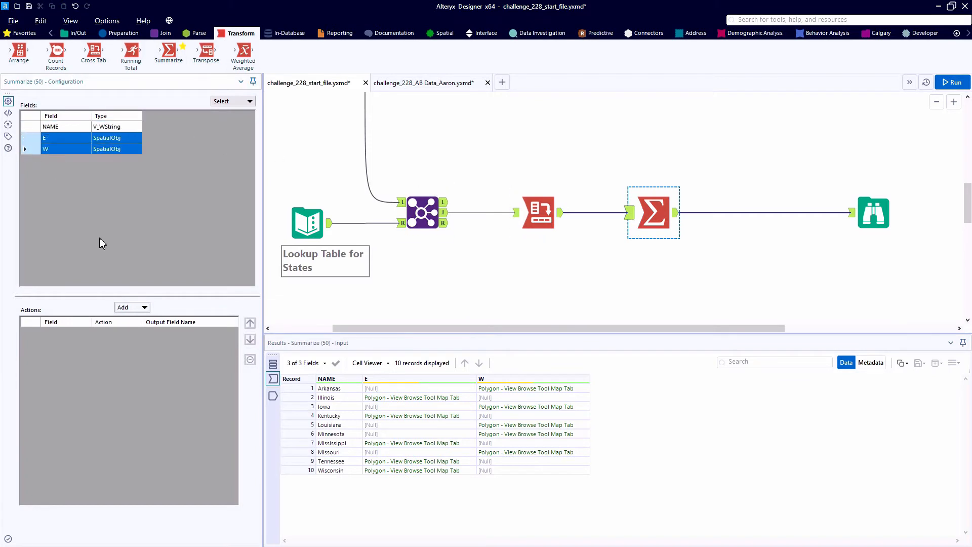
click(132, 307)
mouse_move(190, 478)
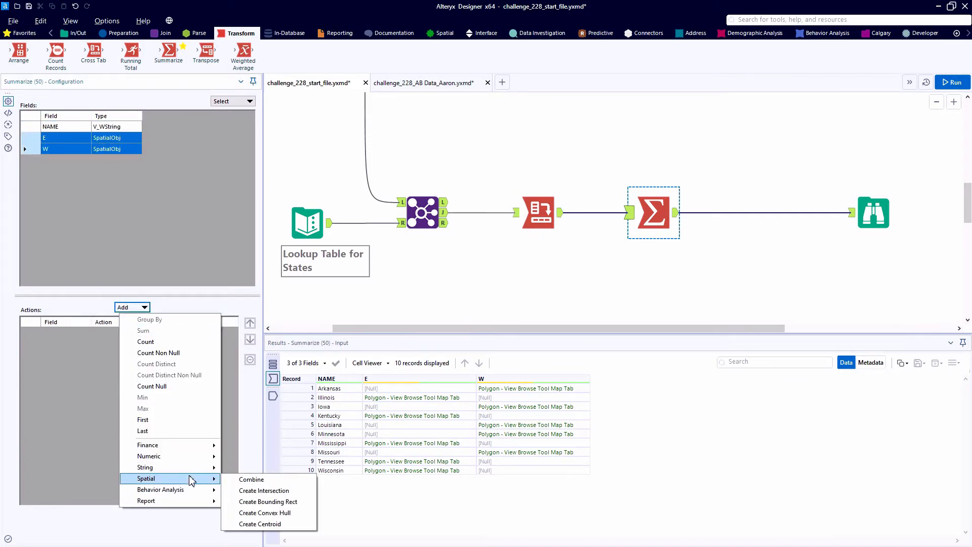
click(290, 481)
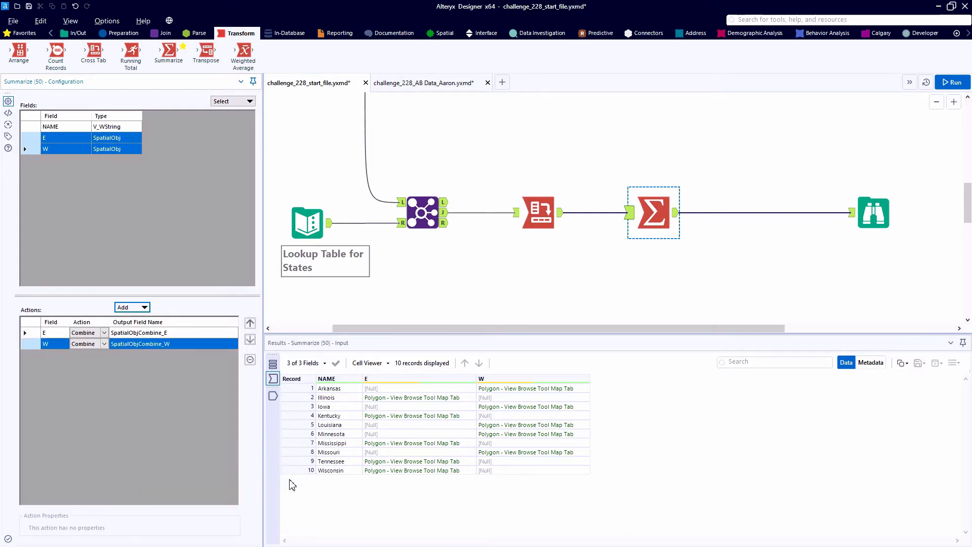
key(ctrl+r)
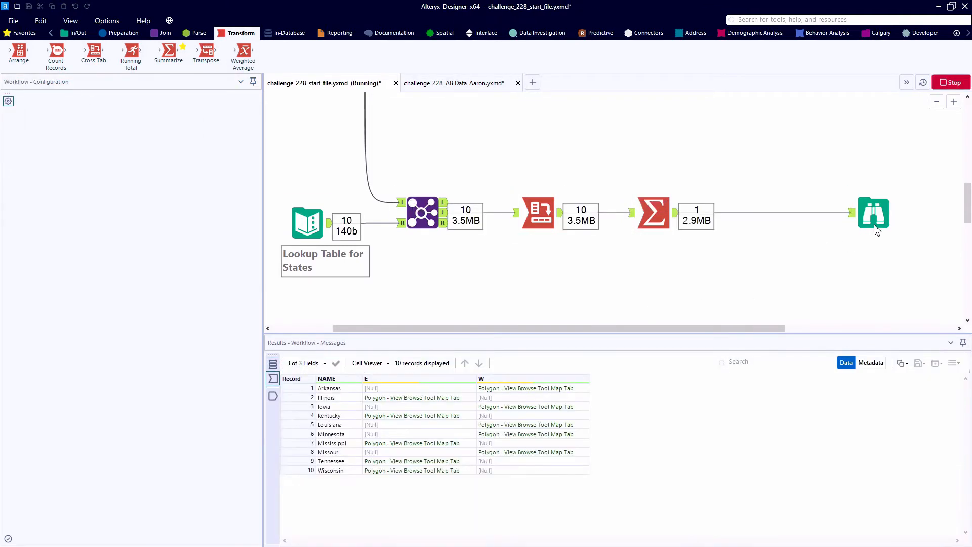
Highlight the combined E polygon and the combined W polygon in turn on the Browse map
click(866, 219)
click(401, 389)
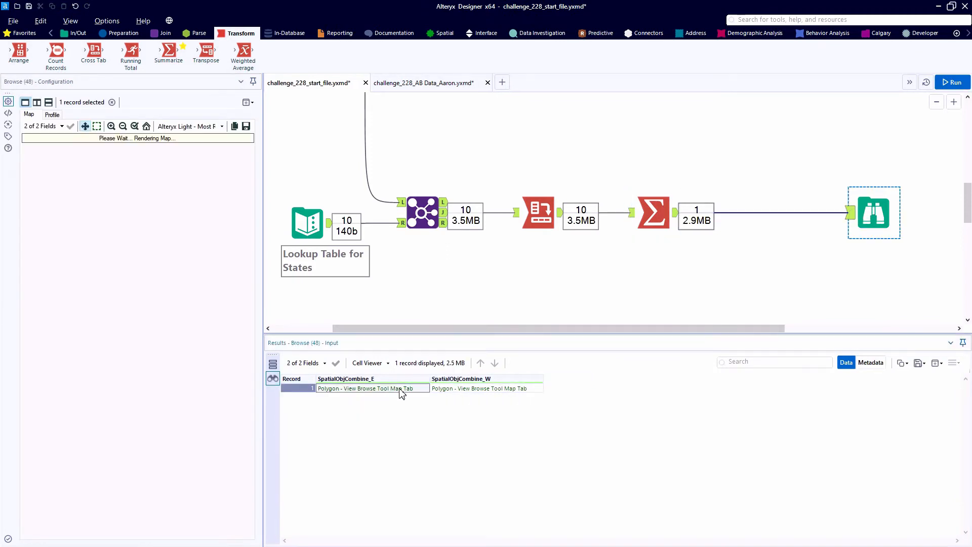
click(442, 388)
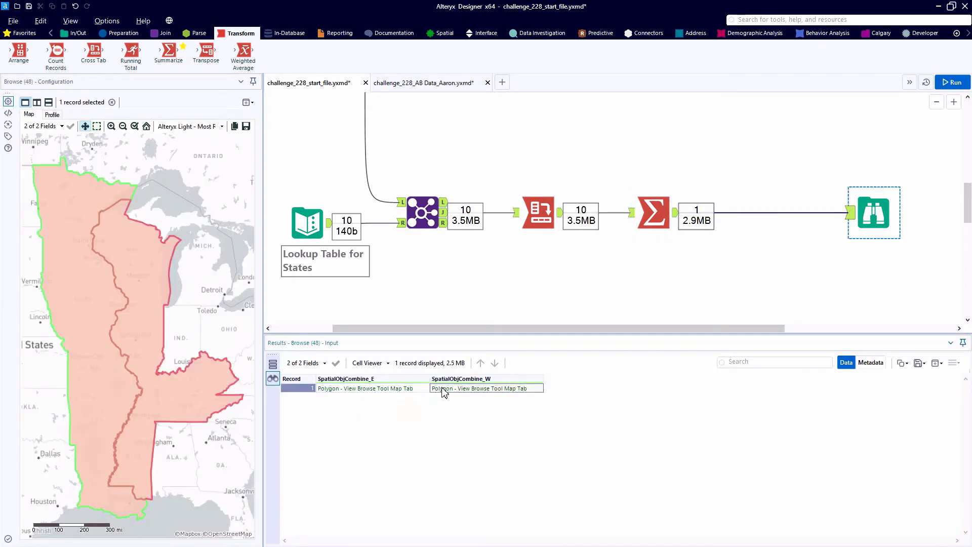
click(420, 389)
click(158, 374)
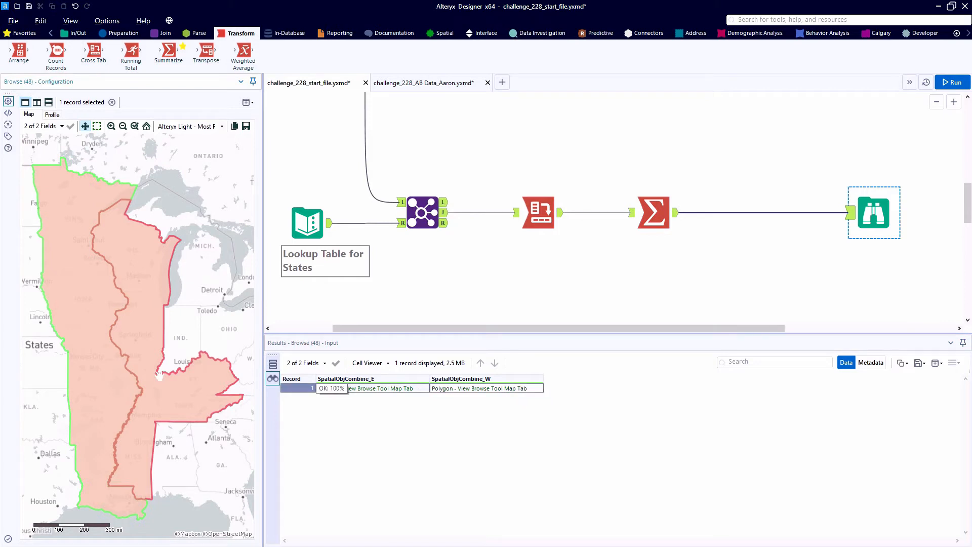
Insert a Buffer tool after the Summarize with a 1-mile buffer on SpatialObjCombine_E, and run the workflow
click(444, 33)
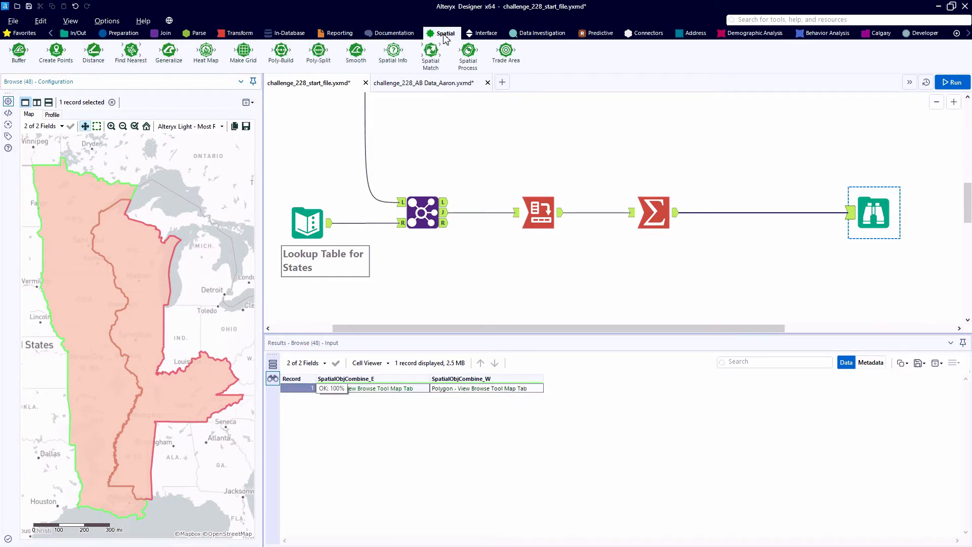
drag(20, 52, 749, 211)
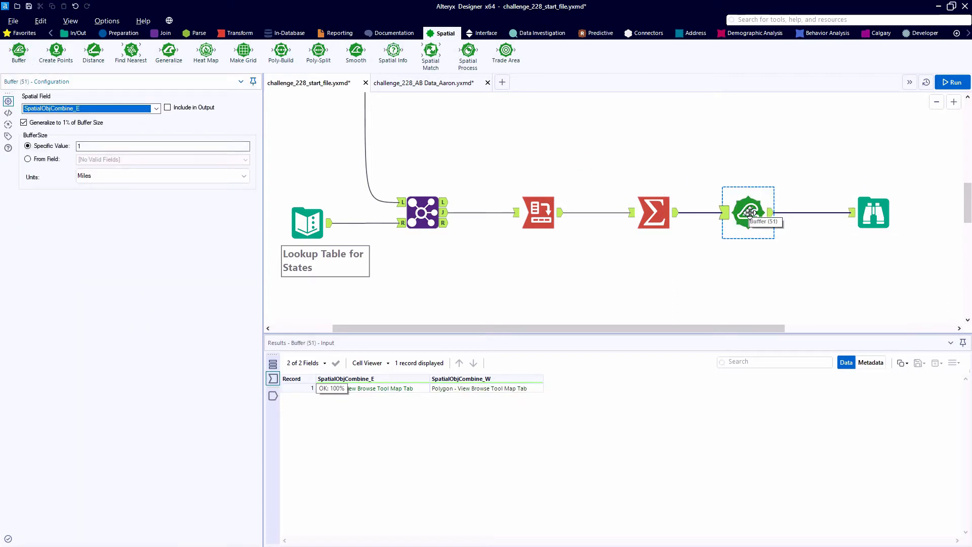
click(93, 146)
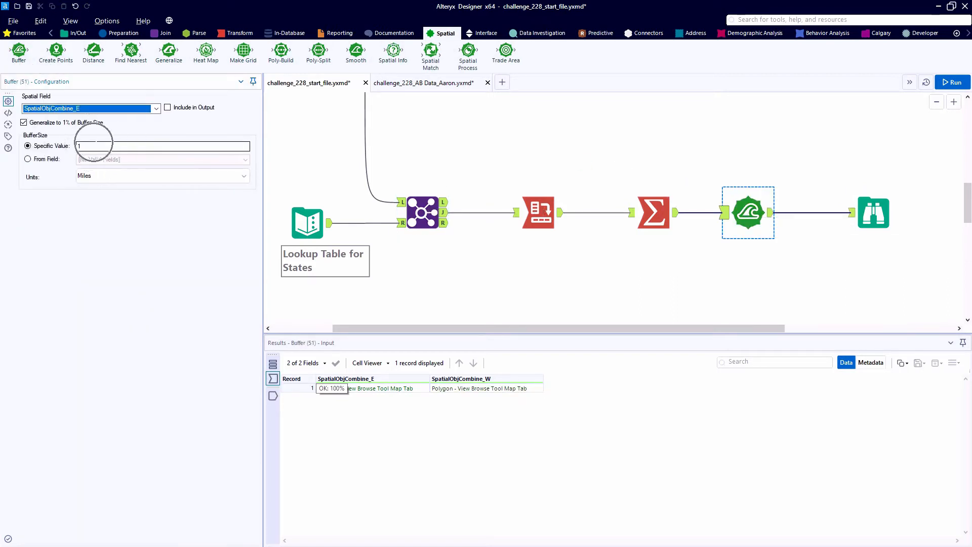
key(ctrl)
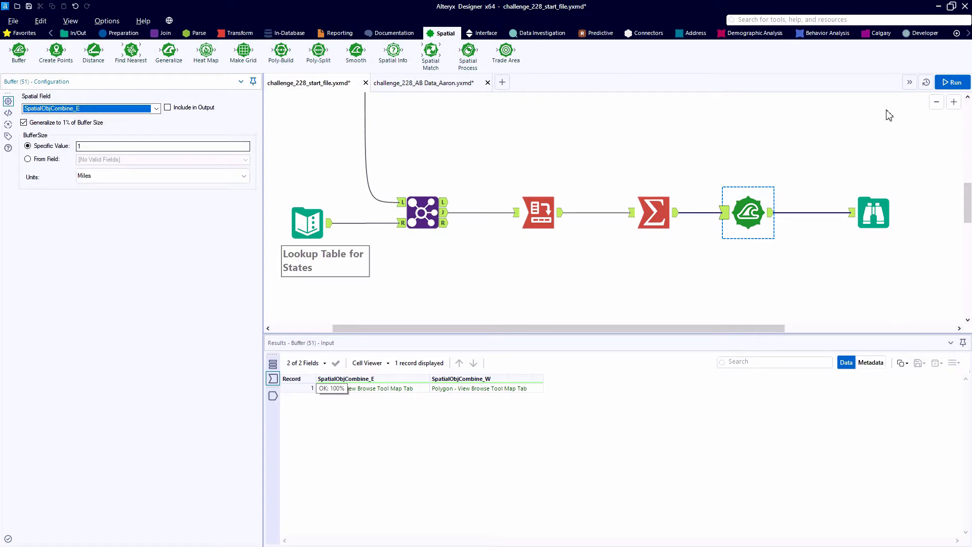
click(944, 85)
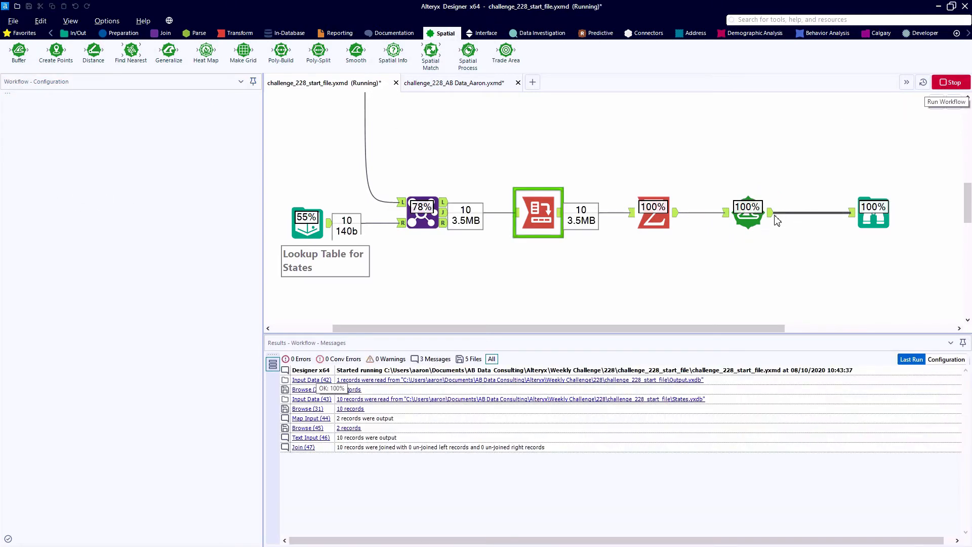
Compare the combined W polygon with the buffered E polygon on the Browse map
click(873, 213)
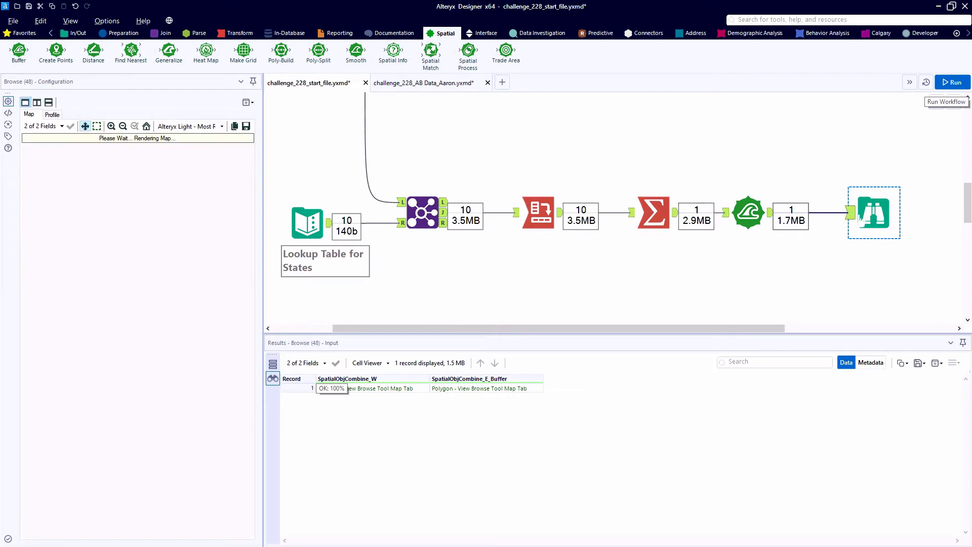
click(421, 389)
click(436, 389)
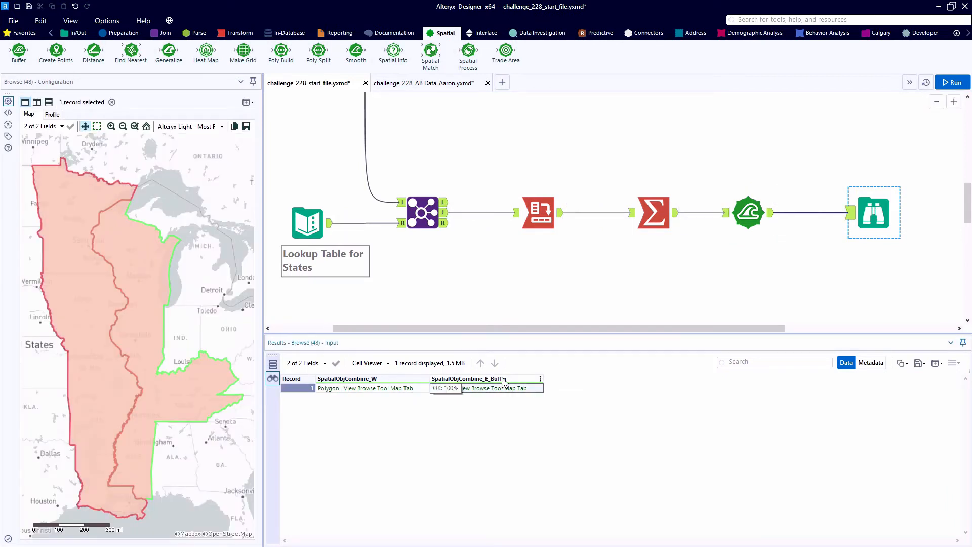
key(ctrl)
key(ctrl)
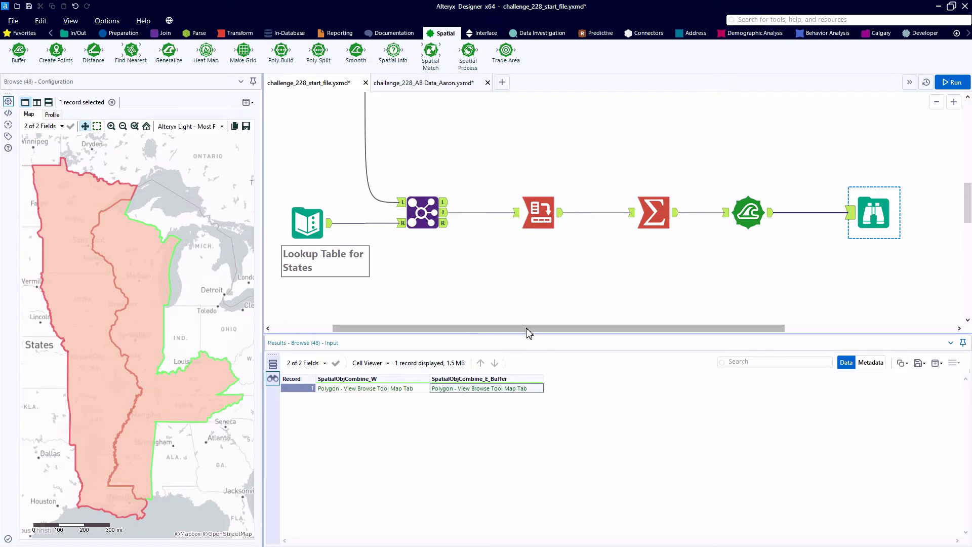
Insert a Spatial Process after the Buffer, create the intersection object of SpatialObjCombine_W and SpatialObjCombine_E_Buffer, run the workflow and check the result
drag(467, 49, 825, 211)
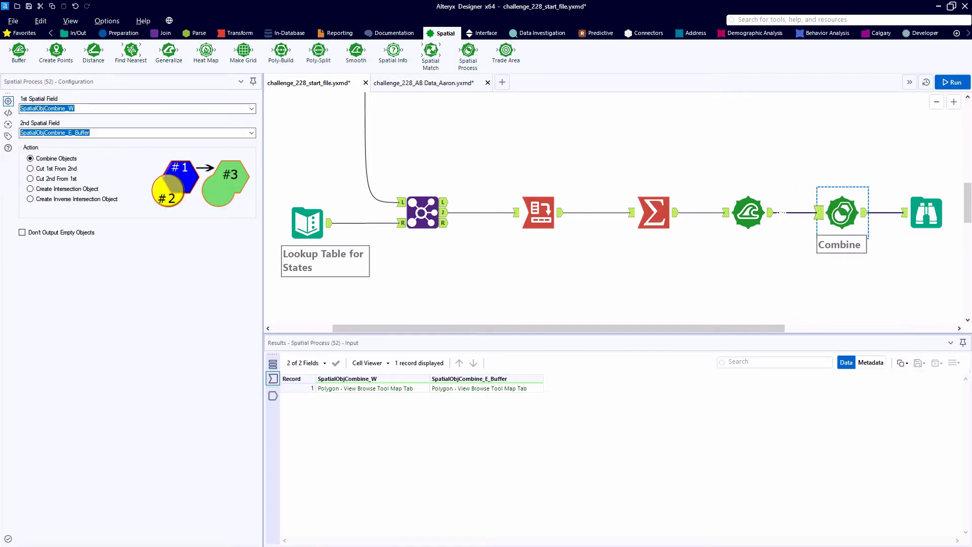
click(41, 189)
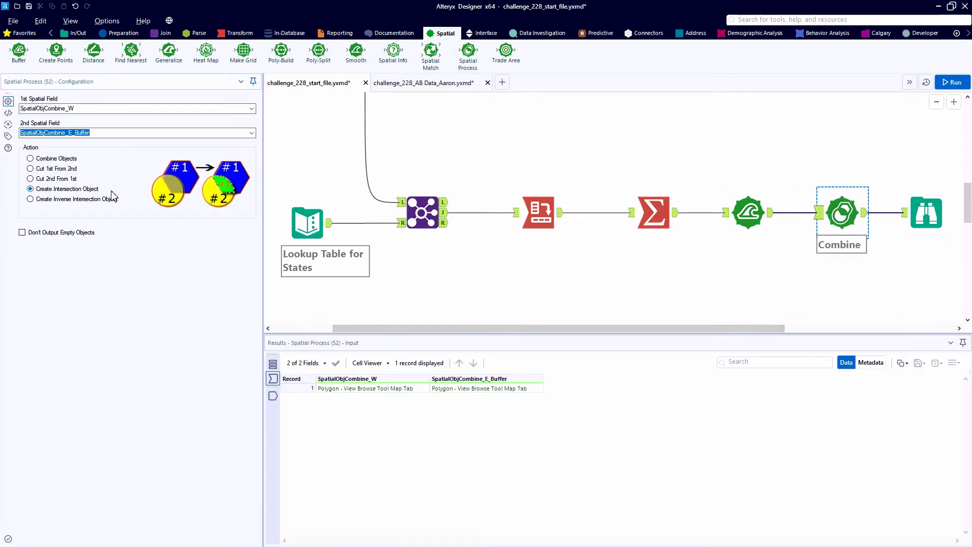
click(951, 83)
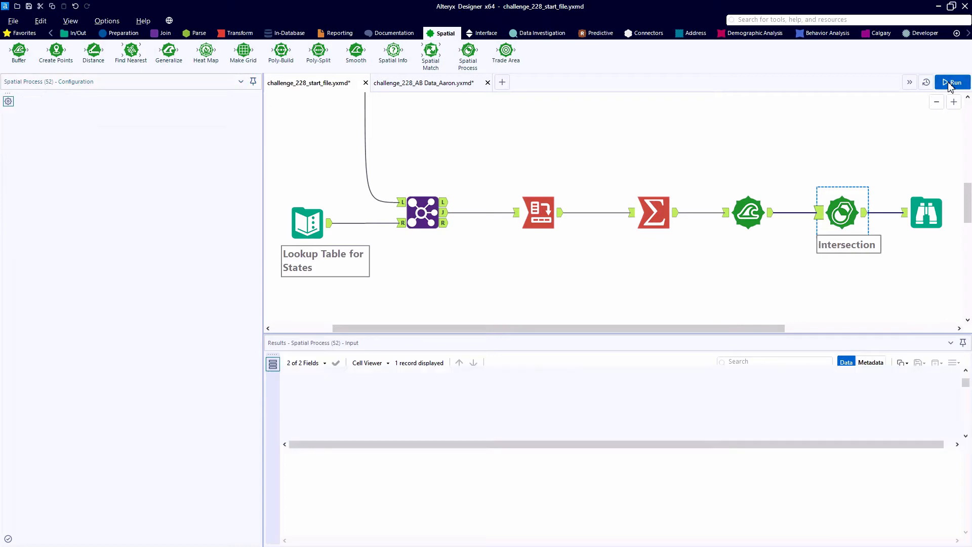
click(934, 211)
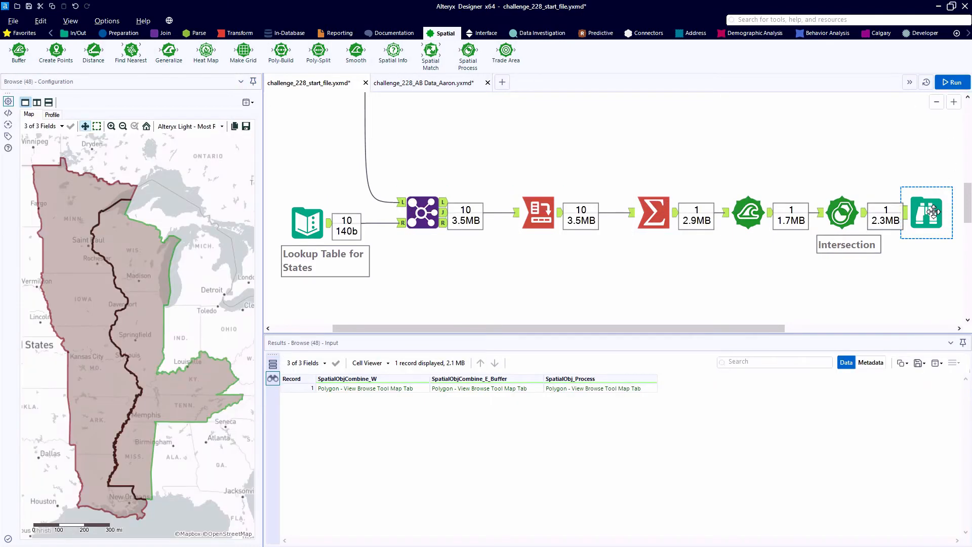
click(600, 389)
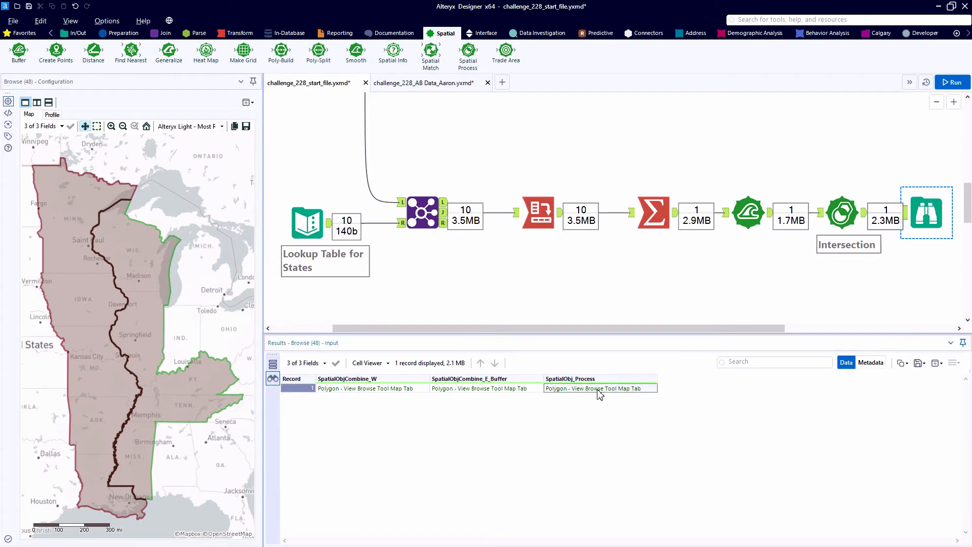
Insert a Select before the Browse, keep only SpatialObj_Process of the spatial fields, rename it Mississippi, and run the workflow
drag(627, 328, 689, 329)
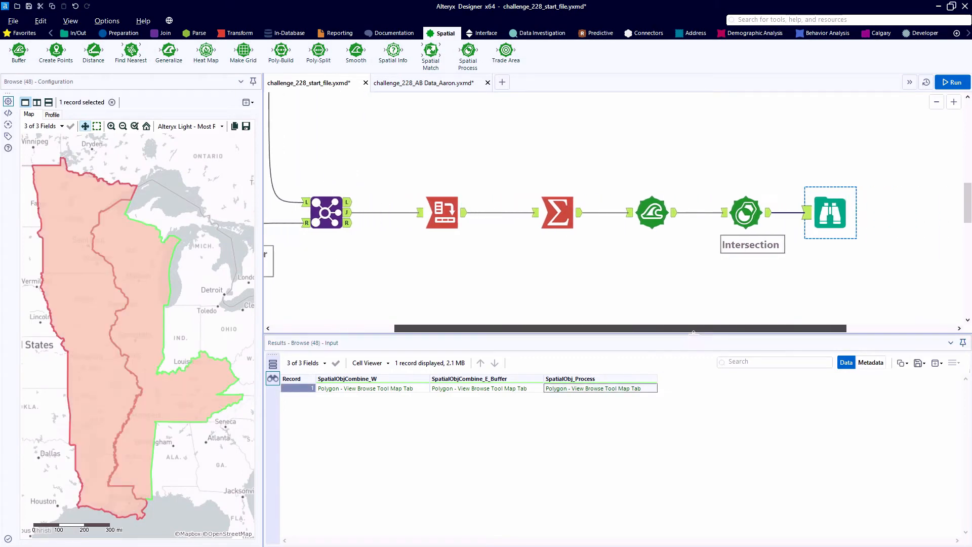
drag(894, 219, 915, 219)
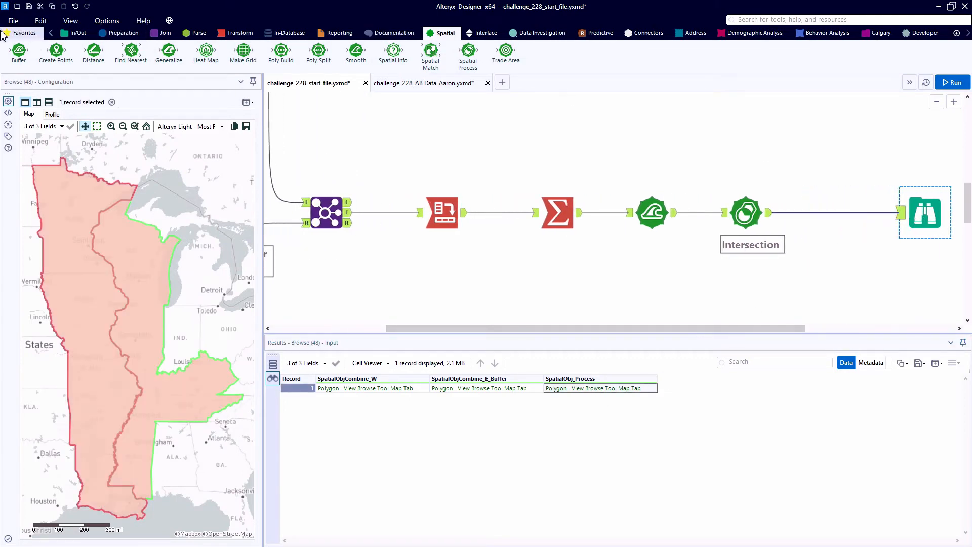
click(22, 33)
drag(357, 53, 815, 190)
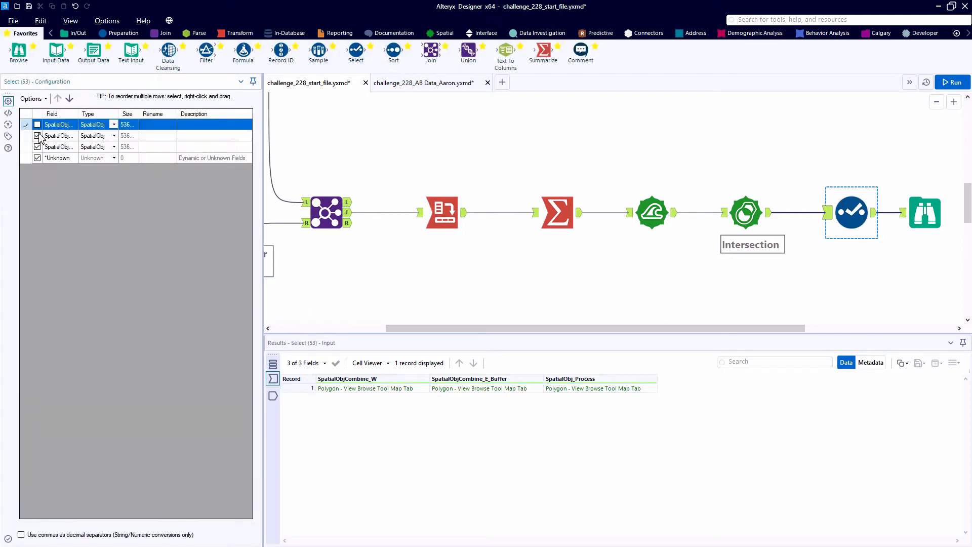
click(37, 135)
click(157, 146)
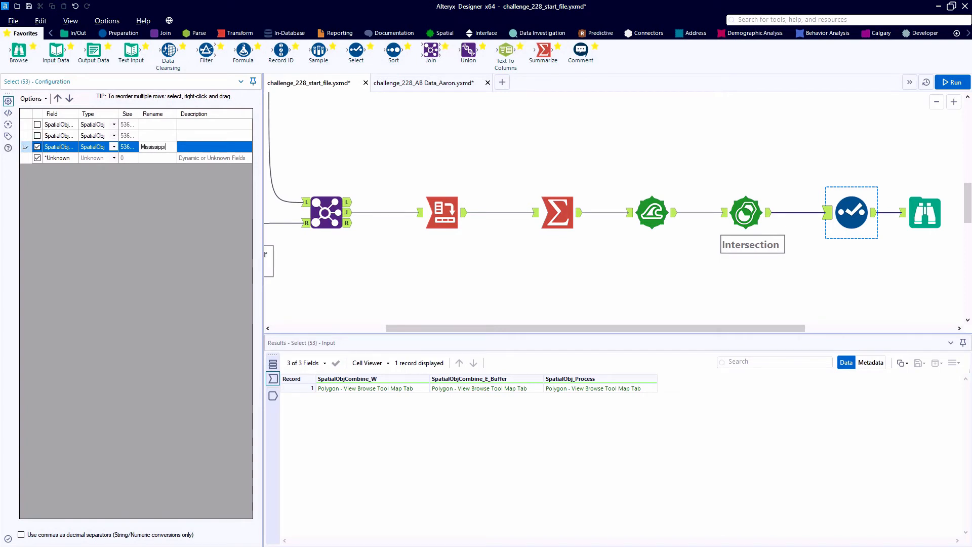
text(Mississippi)
key(ctrl+r)
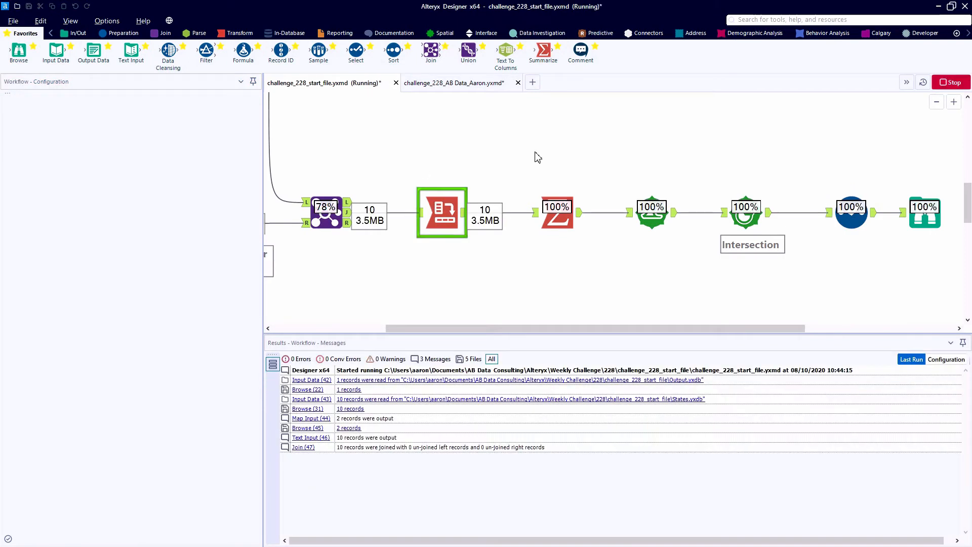
Highlight the Mississippi polygon on the Browse map and examine its course along the state borders
click(922, 212)
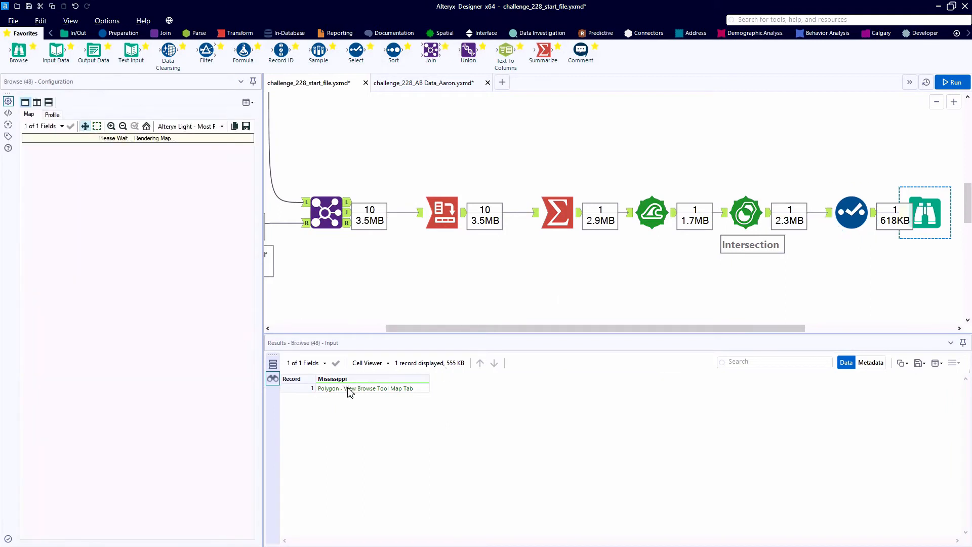
click(353, 394)
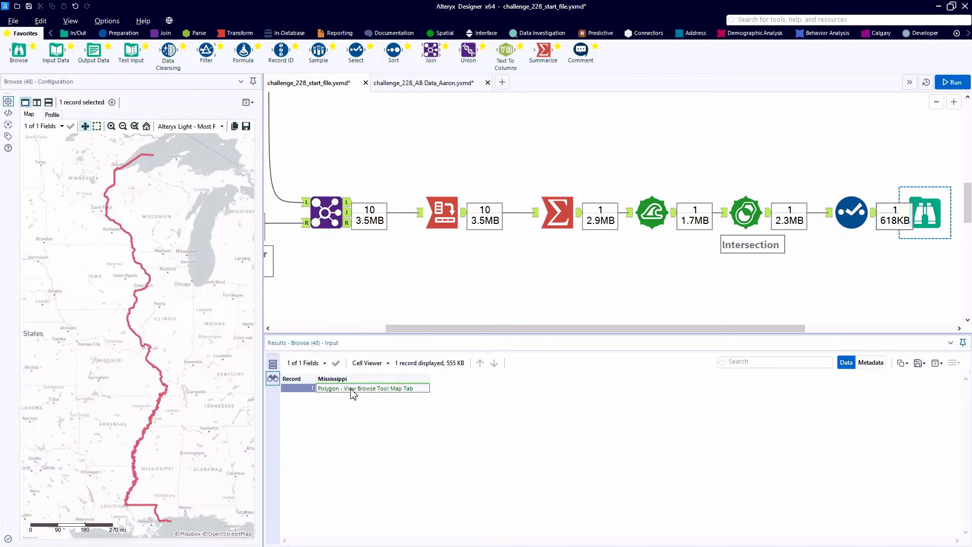
key(ctrl)
key(ctrl)
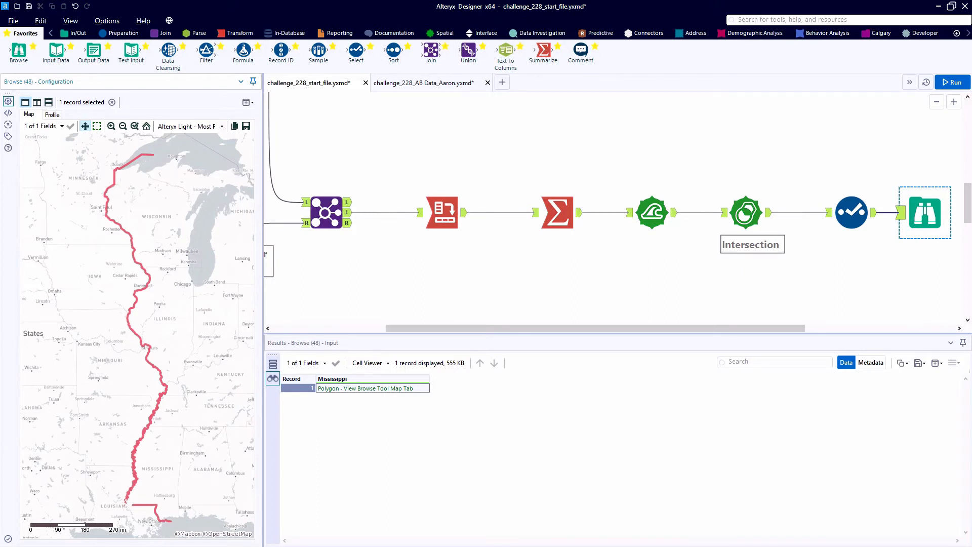
Group the tools from the state lookup table through to the final Browse in a new container
scroll(515, 176, down, 1)
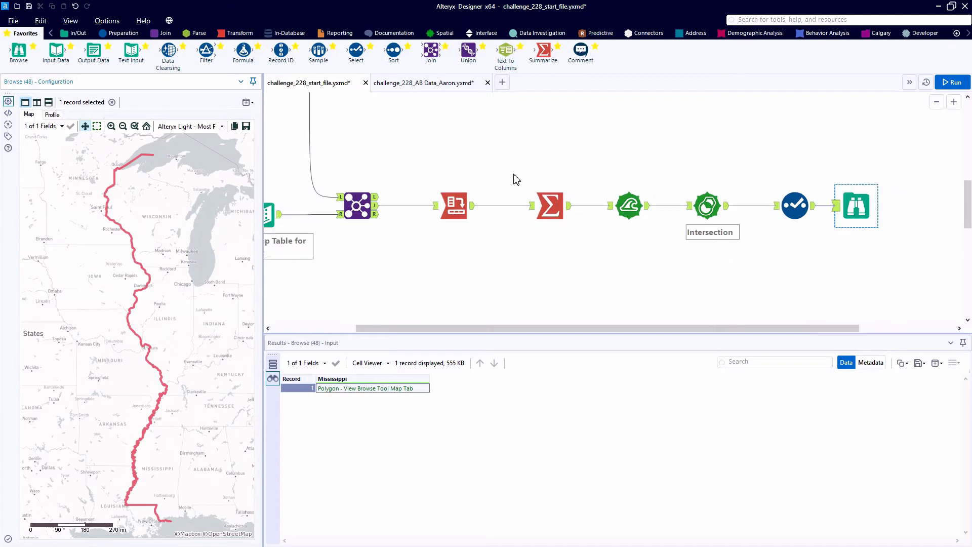
drag(854, 266, 271, 194)
right_click(355, 203)
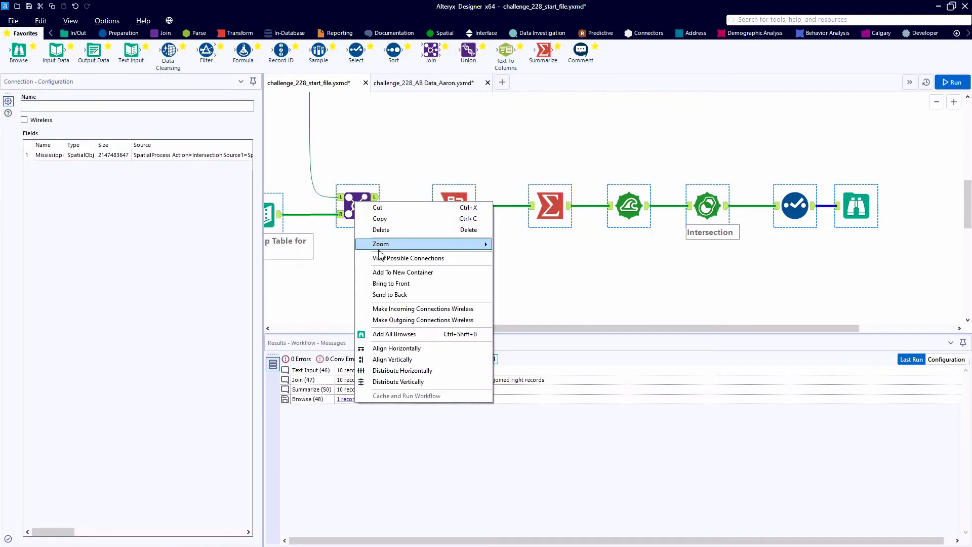
click(403, 275)
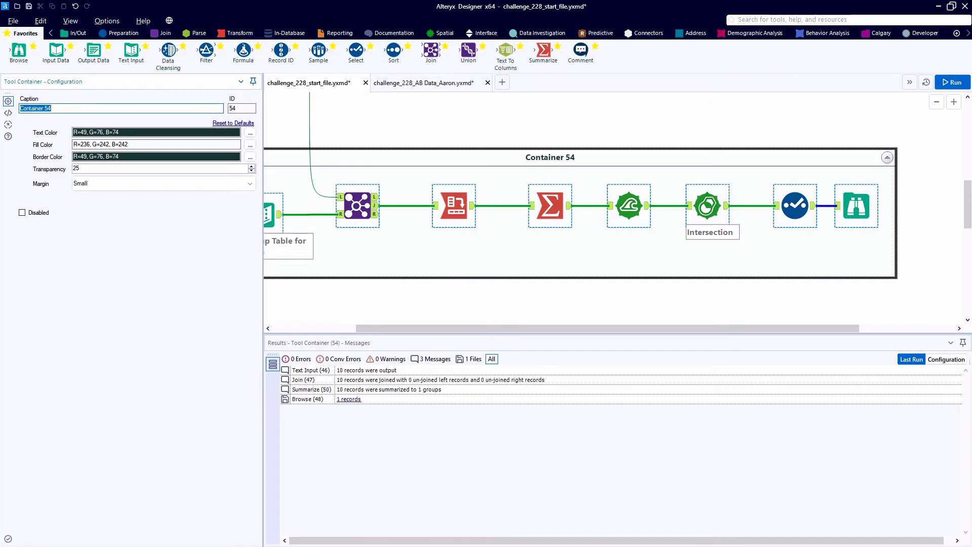
Caption the container "Create 'Line' for Mississippi as Border Between States" and run the workflow
text(Create )
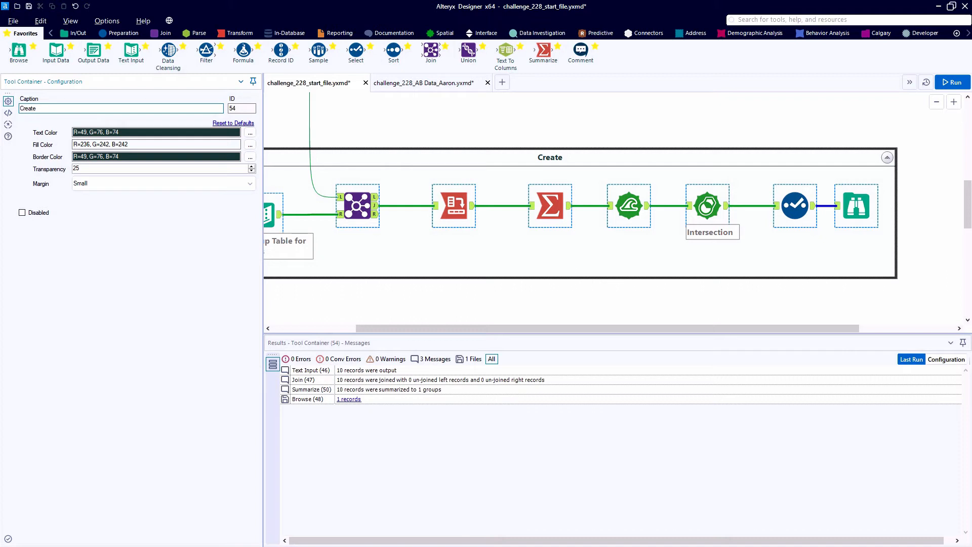
text('Line' for Mississippi)
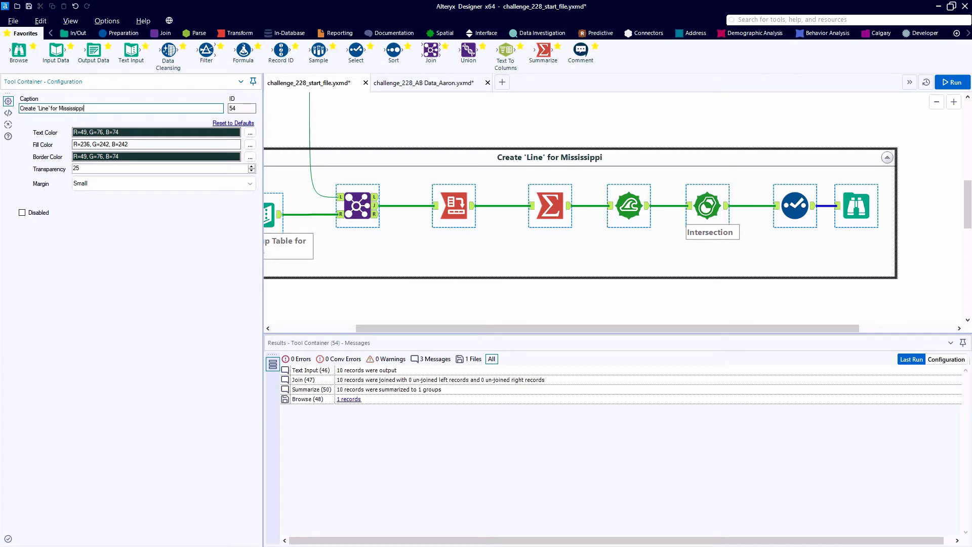
text( as Borde)
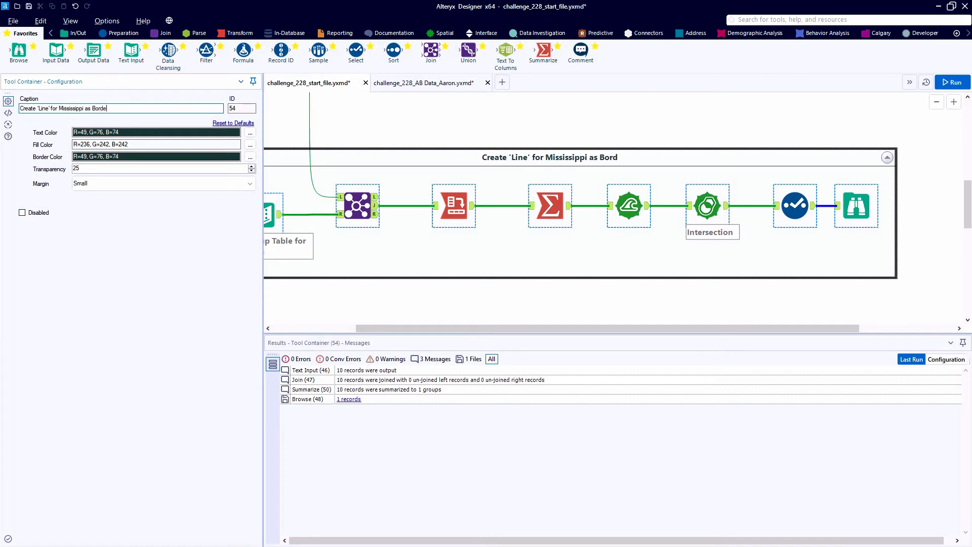
text(r Between St)
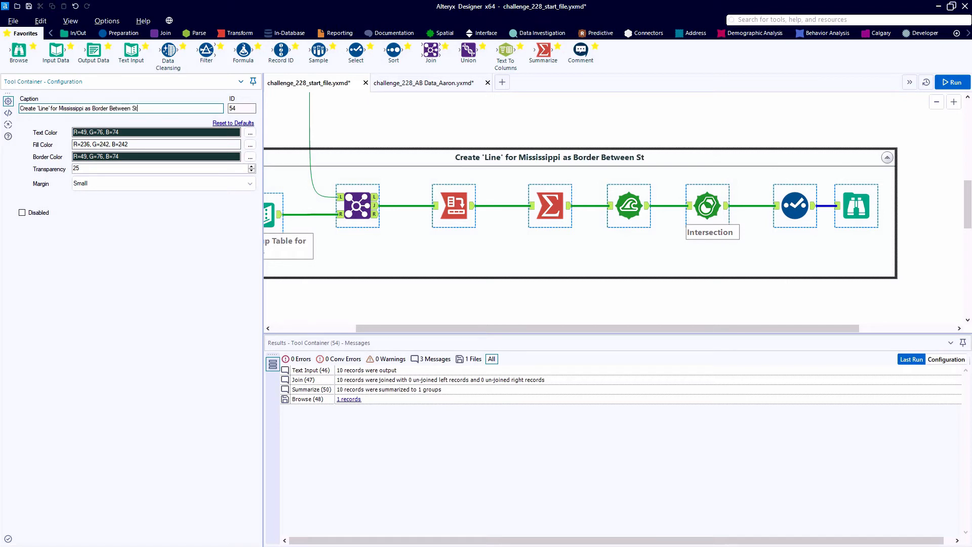
text(ates)
key(ctrl+r)
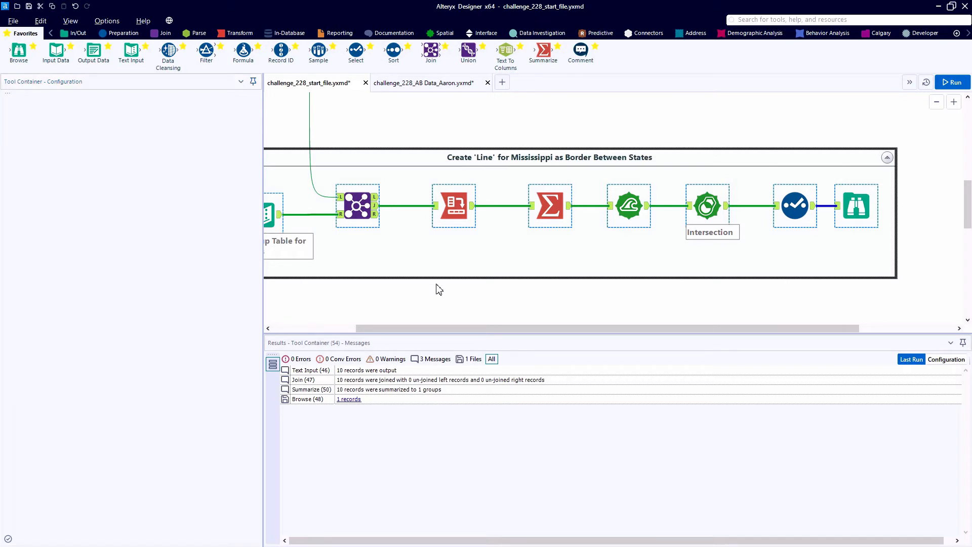
Examine the Mississippi polygon close up on the Browse map around Keokuk
click(848, 215)
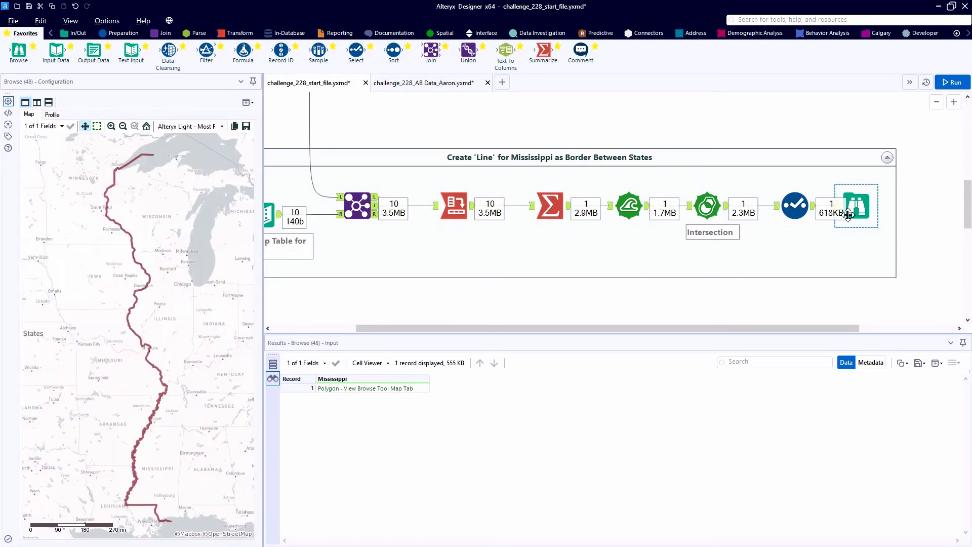
scroll(129, 315, up, 3)
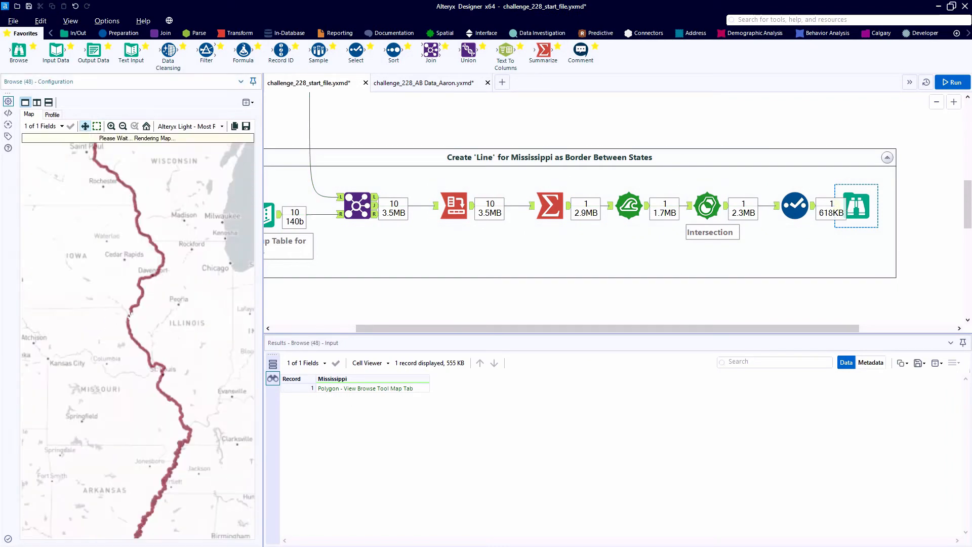
scroll(172, 324, up, 3)
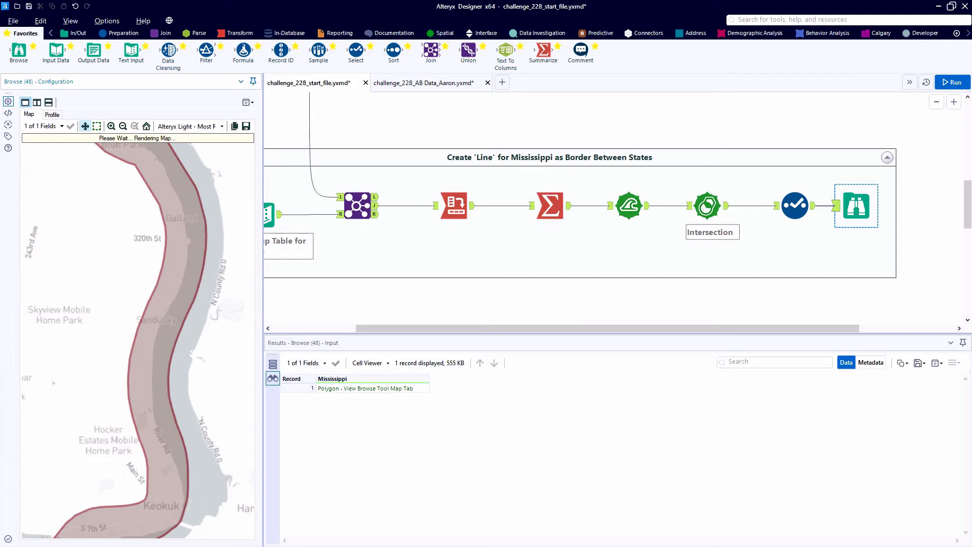
Add a Cross Tab tool to the workflow, fed by the map input that holds the Start and End polygons
click(806, 253)
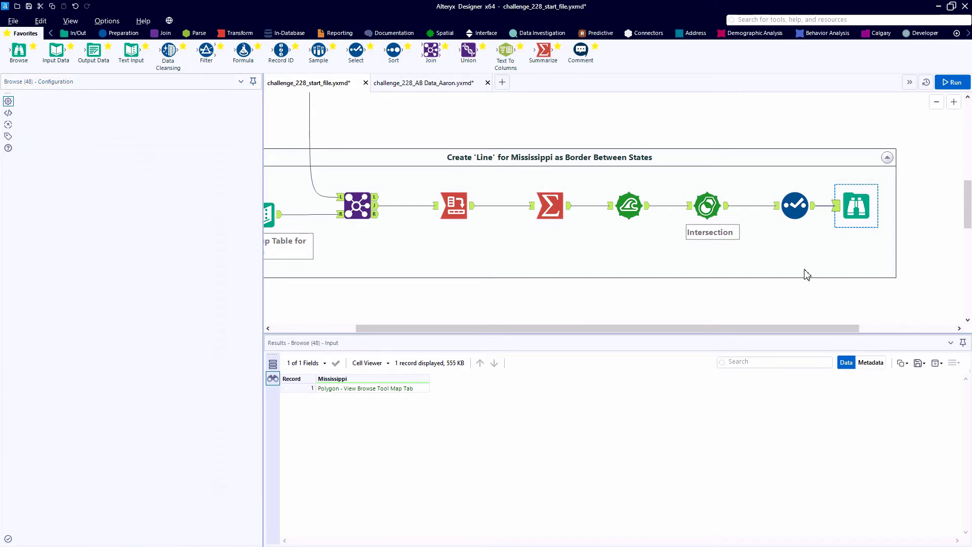
scroll(636, 264, down, 3)
scroll(355, 167, up, 4)
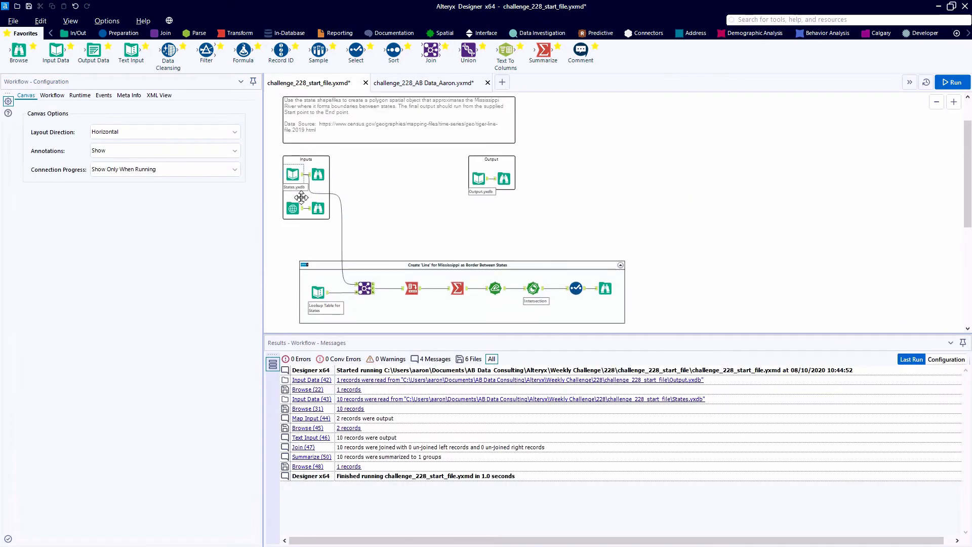
click(362, 189)
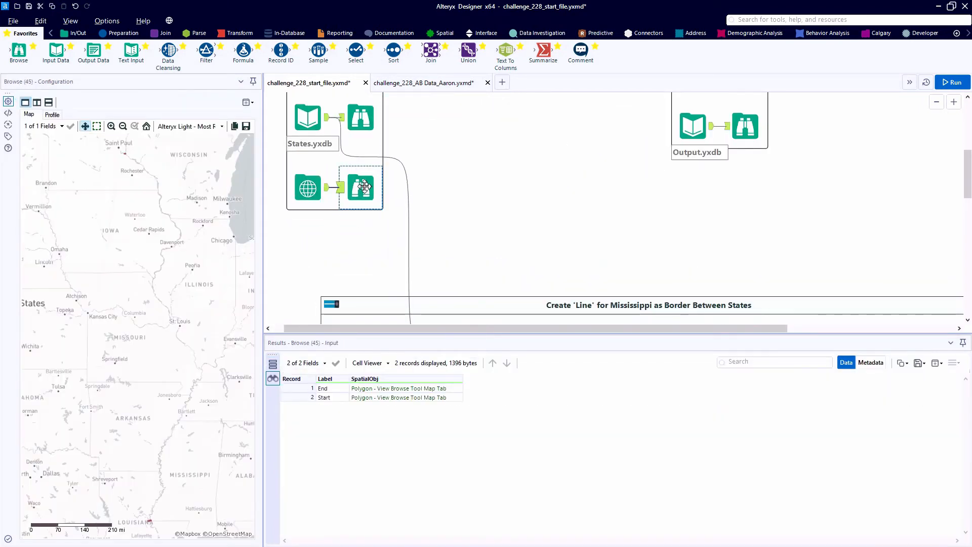
click(234, 34)
drag(93, 50, 554, 240)
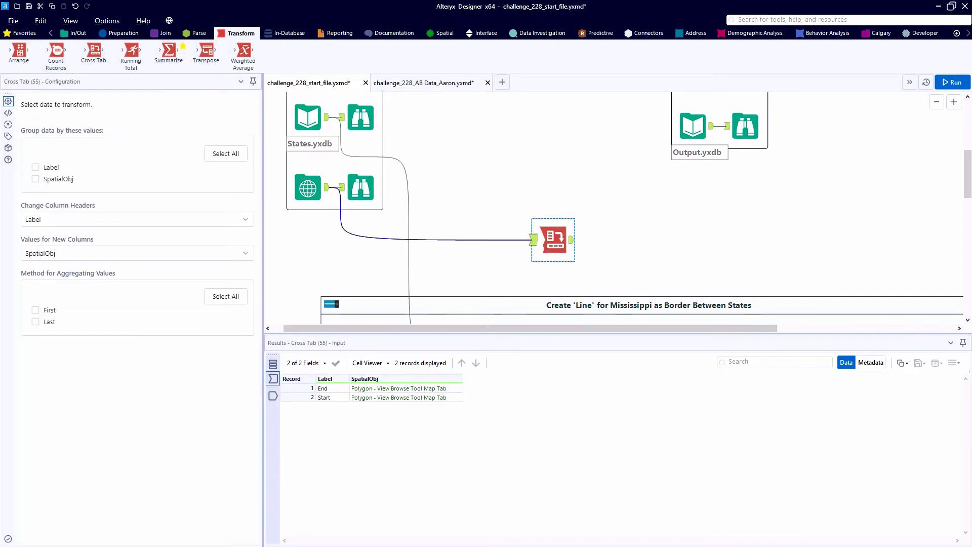
Configure the Cross Tab with Label as column headers, SpatialObj as values and First as aggregation method, and run the workflow
click(70, 219)
click(60, 241)
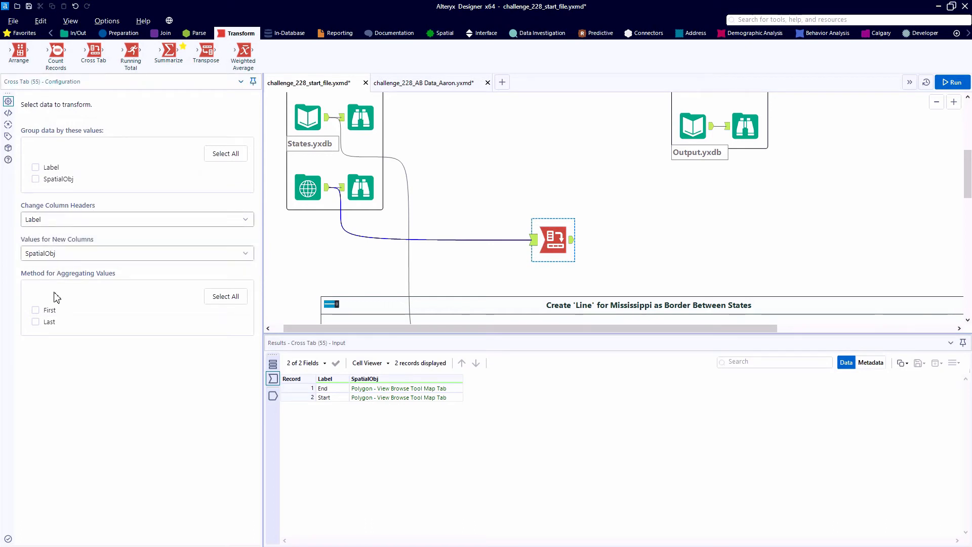
click(35, 310)
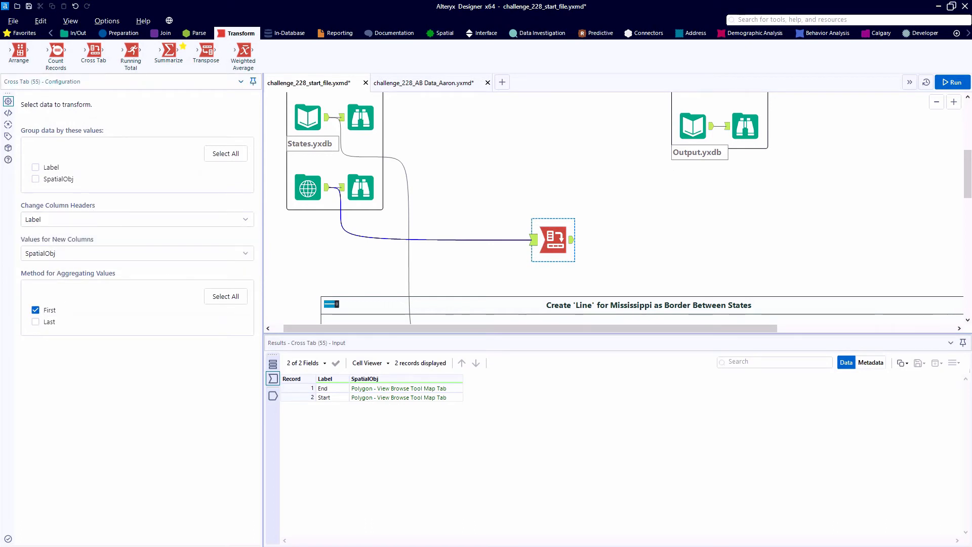
click(954, 82)
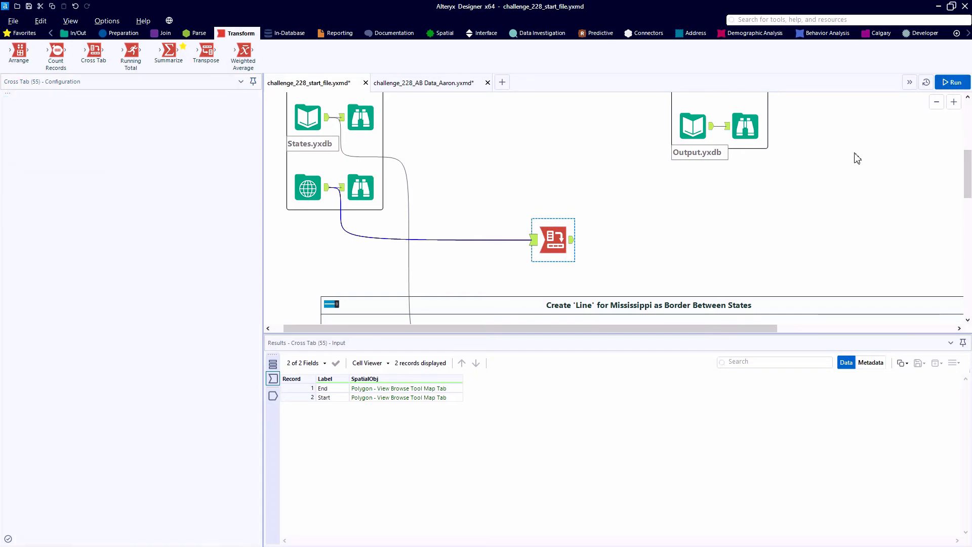
click(569, 242)
scroll(569, 243, down, 2)
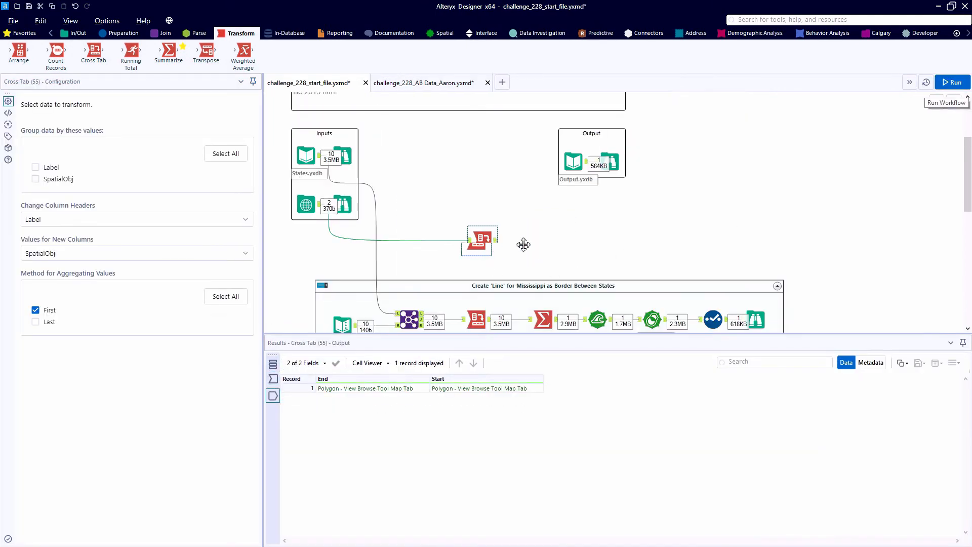
Move the Cross Tab above the container's end and add Append Fields, with the Cross Tab as target and the Mississippi Select as source
drag(486, 244, 731, 227)
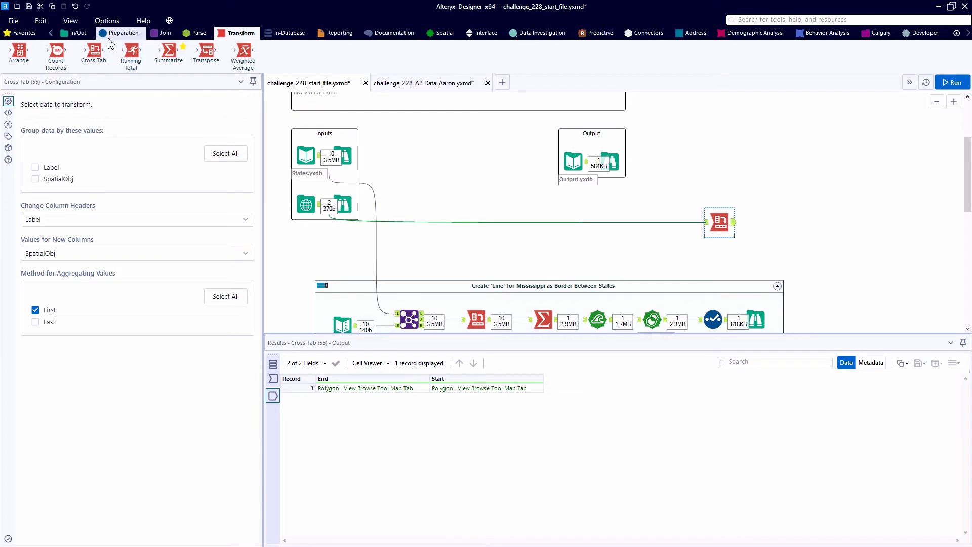
click(165, 33)
drag(19, 51, 815, 228)
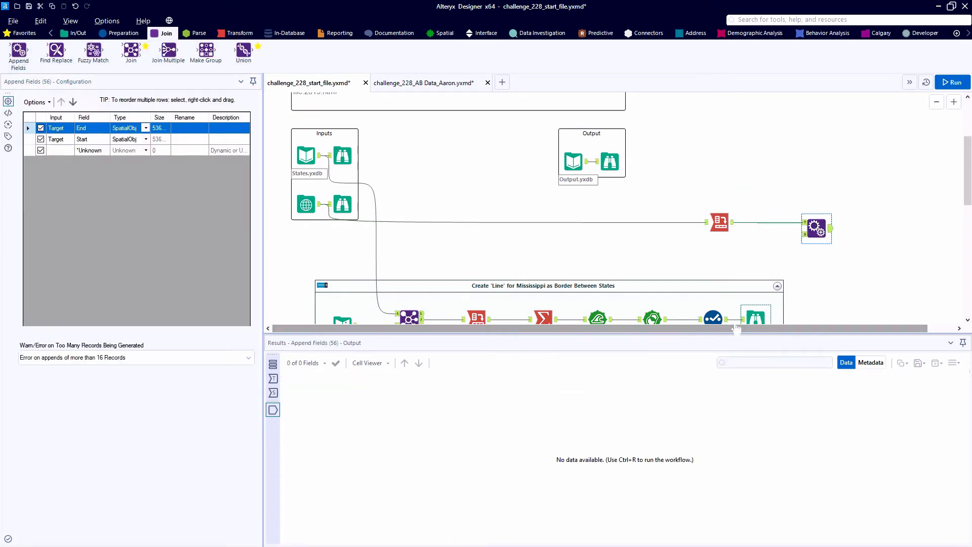
drag(727, 320, 804, 235)
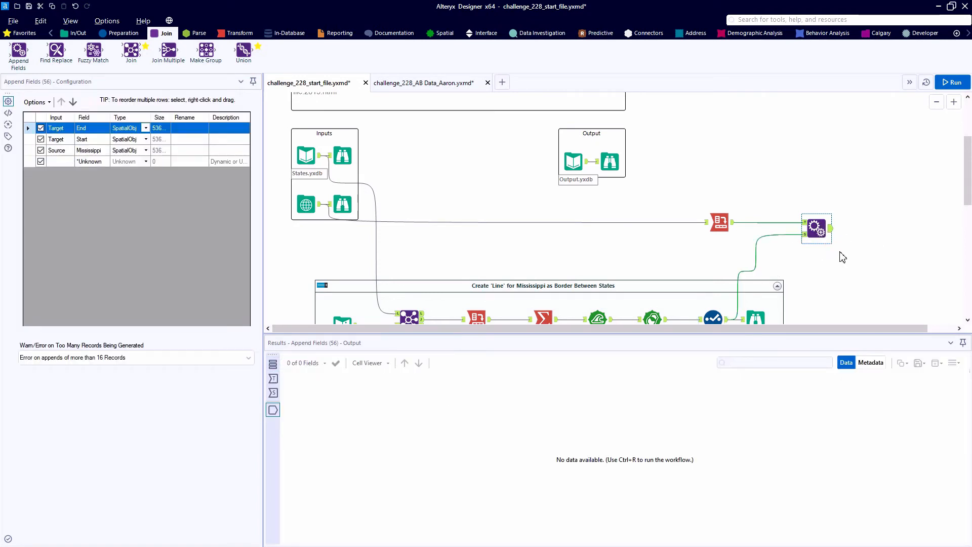
Attach a Browse to the Append Fields output, run the workflow and check the End, Start and Mississippi polygons
key(ctrl+r)
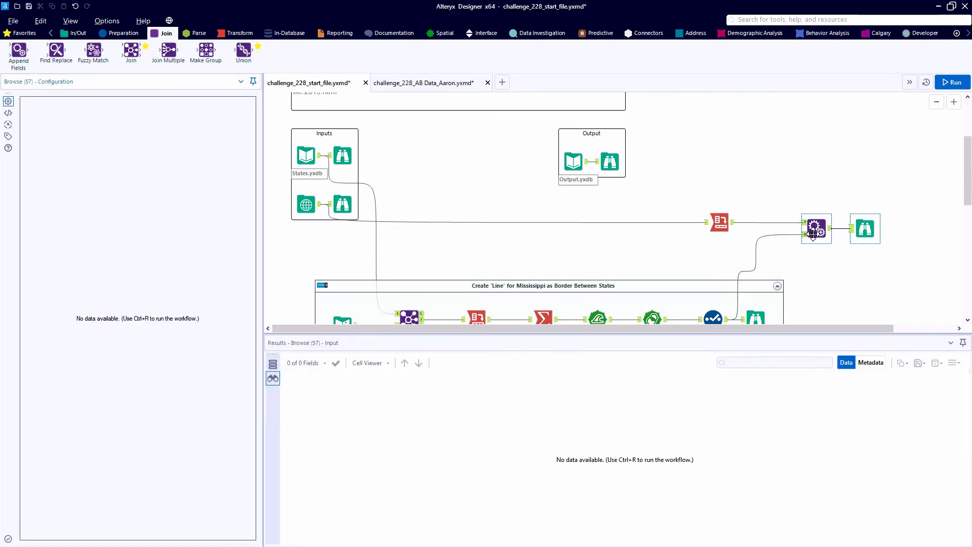
drag(865, 229, 911, 230)
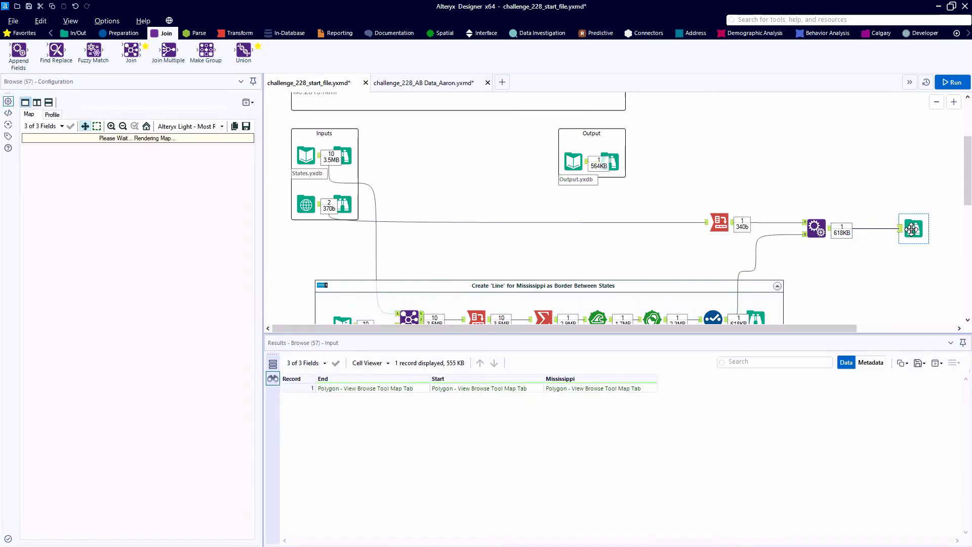
click(569, 389)
click(525, 390)
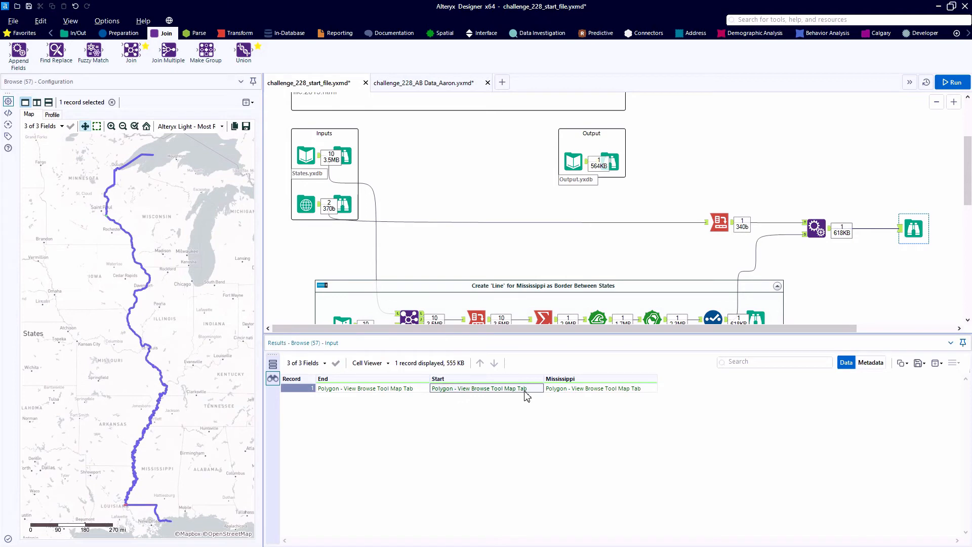
click(425, 393)
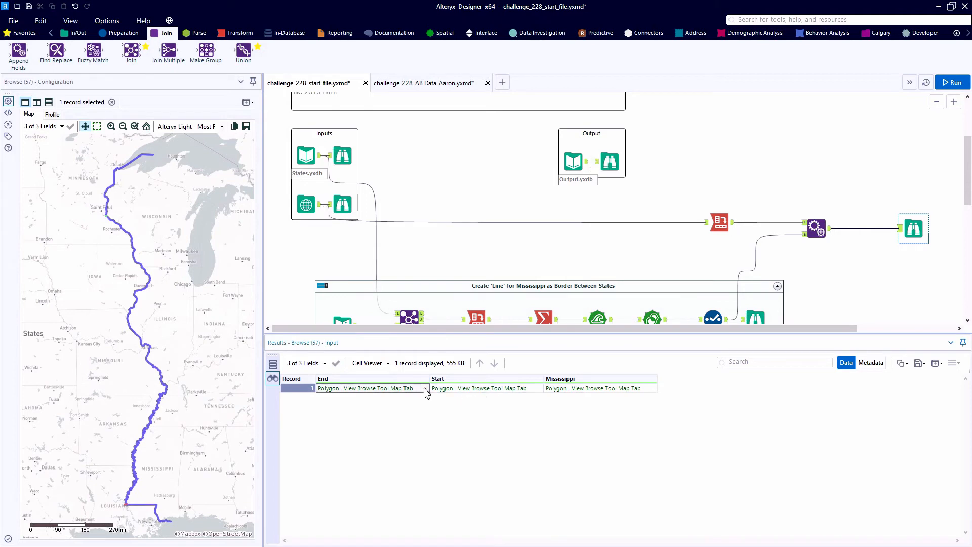
click(455, 390)
Move the new Browse farther along and insert a Spatial Process tool between it and Append Fields
drag(709, 334, 835, 335)
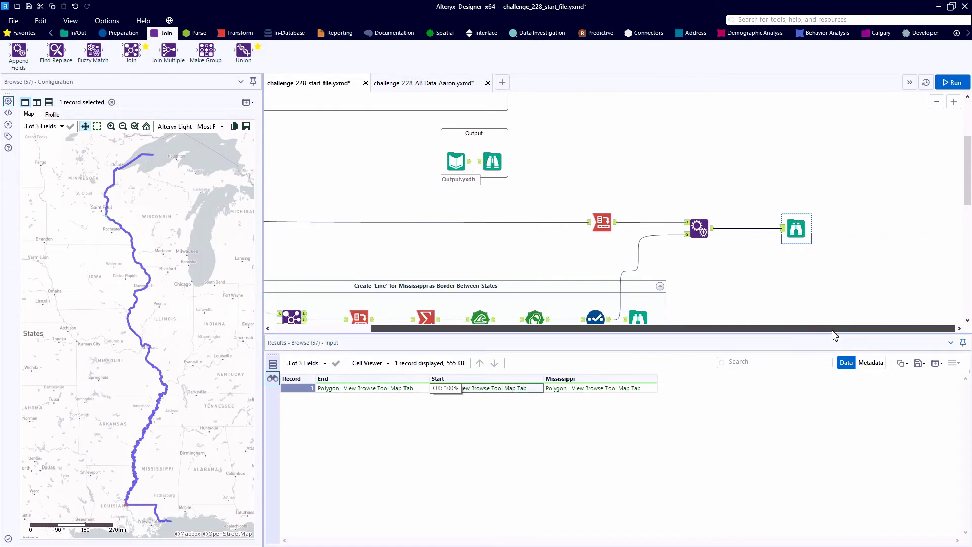
drag(796, 230, 942, 231)
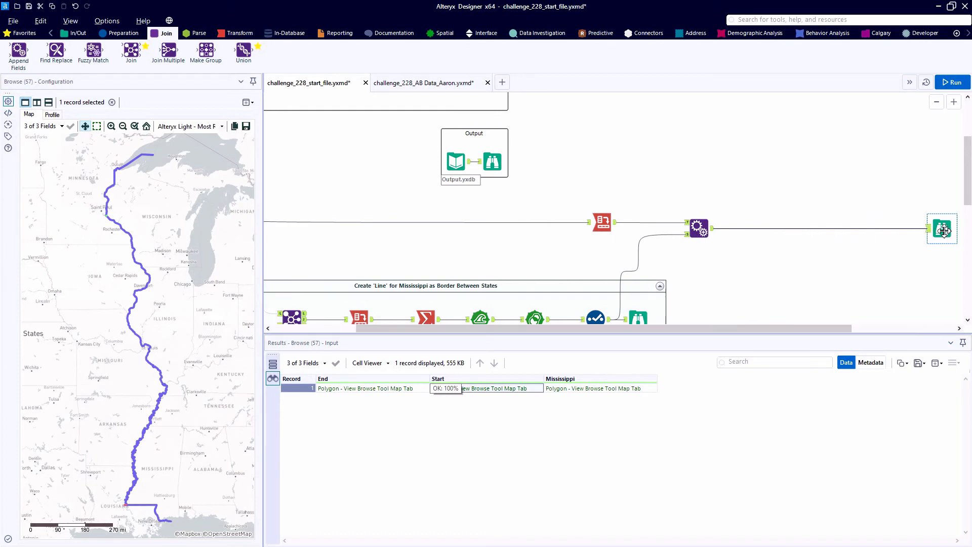
scroll(897, 284, up, 2)
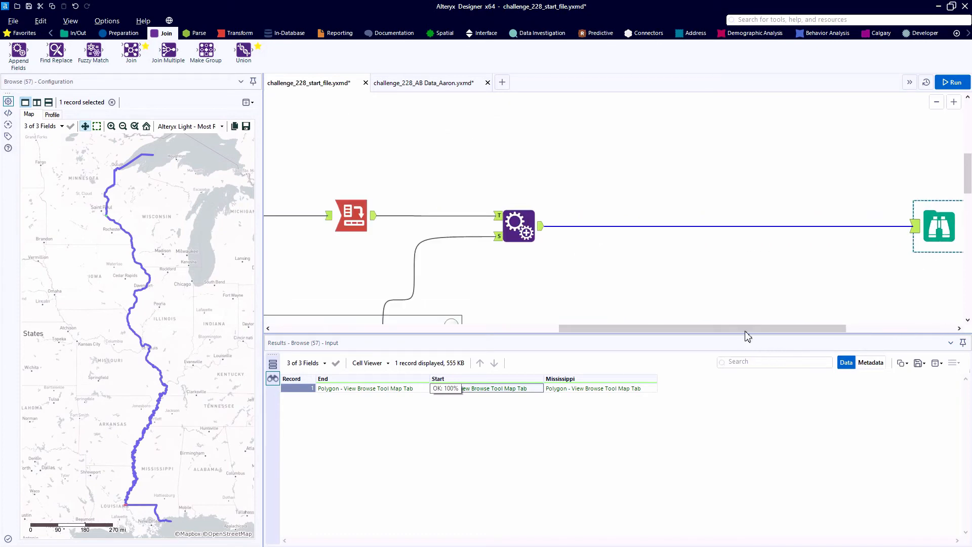
drag(747, 336, 764, 335)
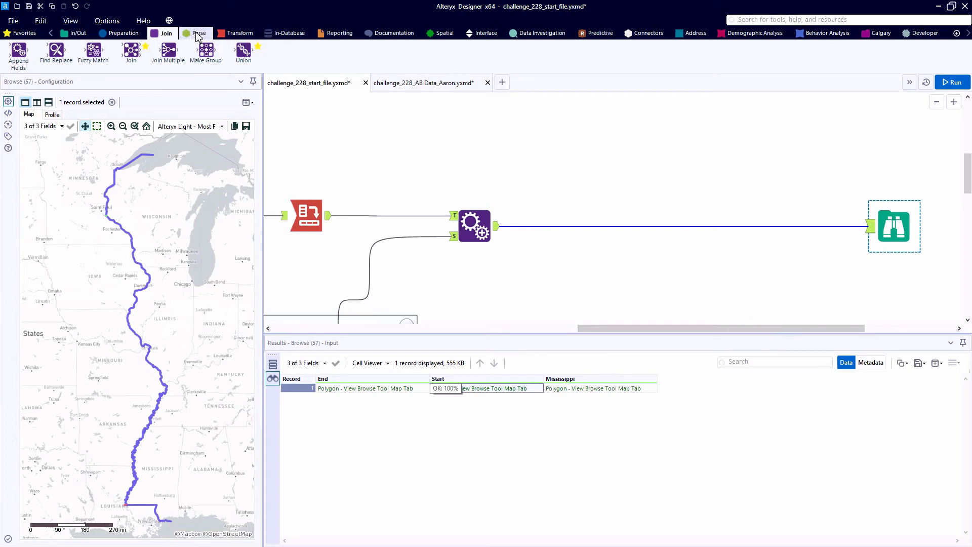
click(429, 35)
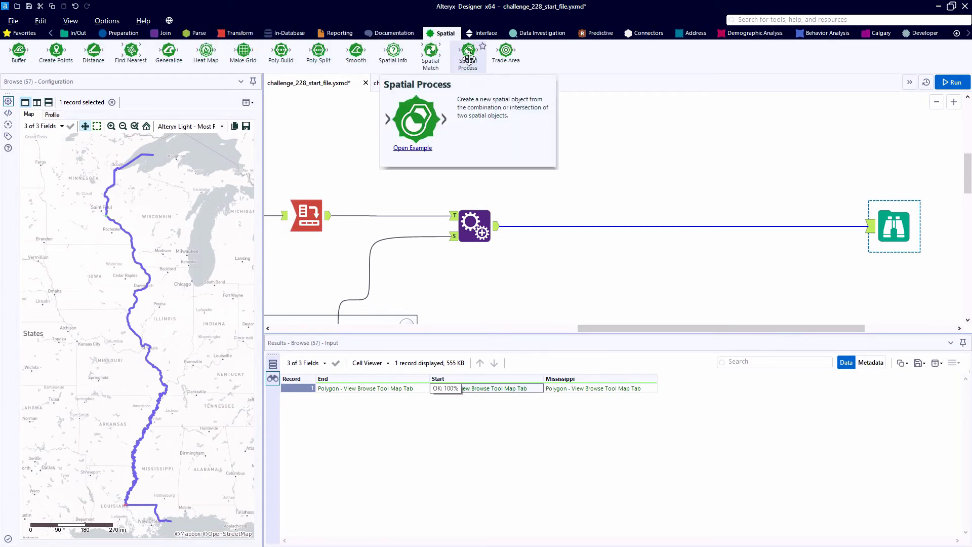
drag(469, 57, 568, 226)
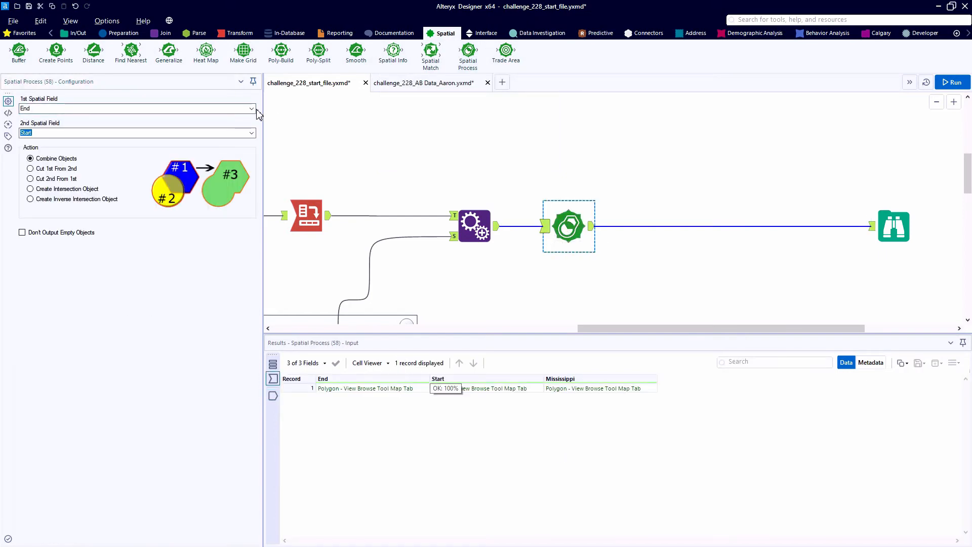
Set the Spatial Process to cut End from Mississippi, run the workflow and view the resulting SpatialObj_Process polygon
click(251, 132)
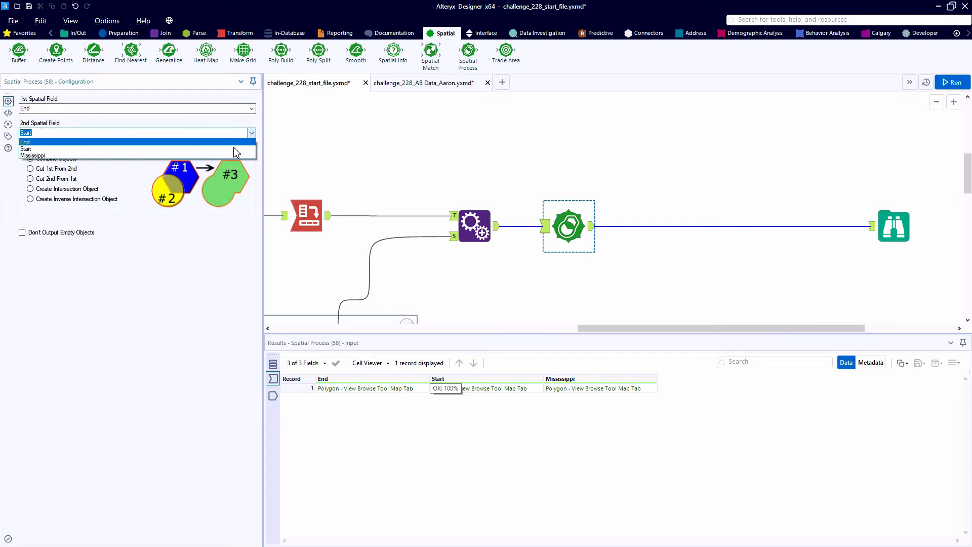
click(228, 155)
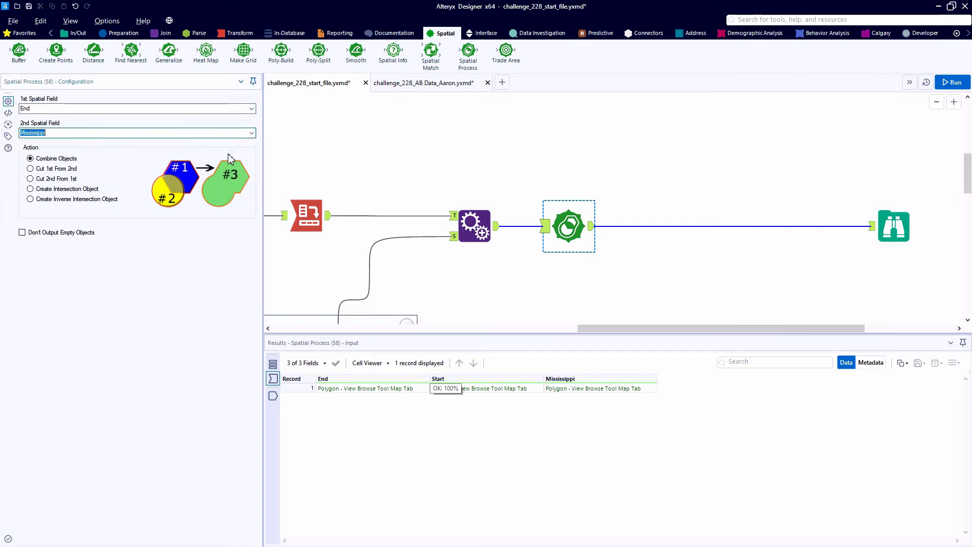
click(31, 168)
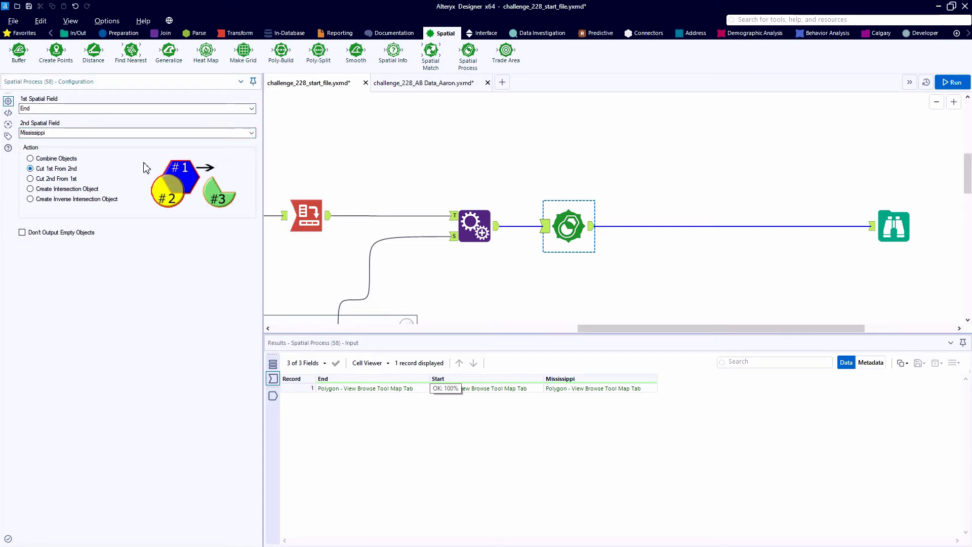
click(954, 87)
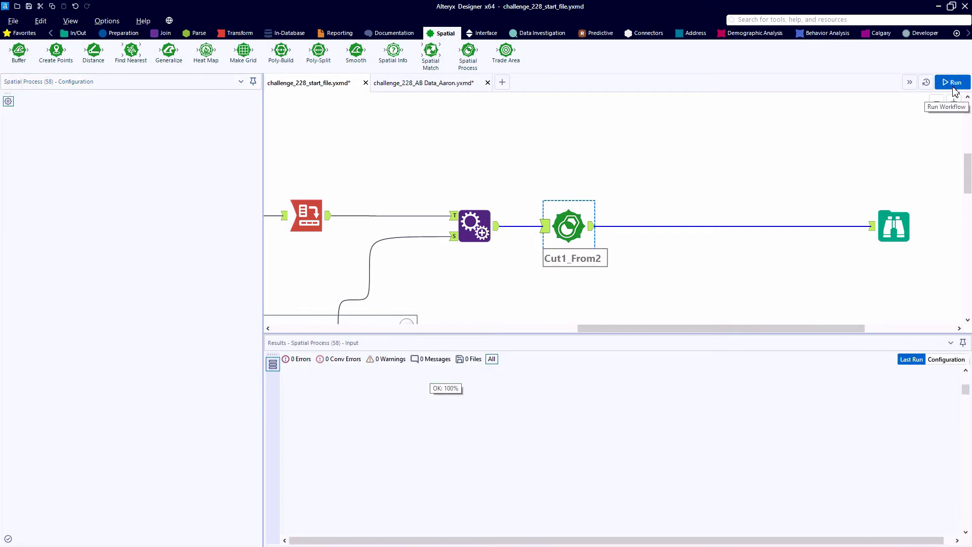
click(895, 228)
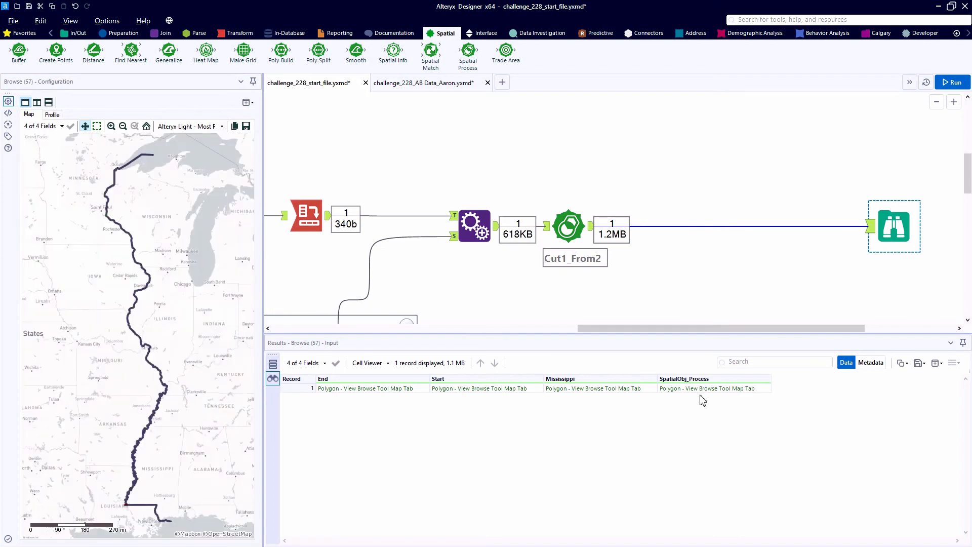
click(691, 390)
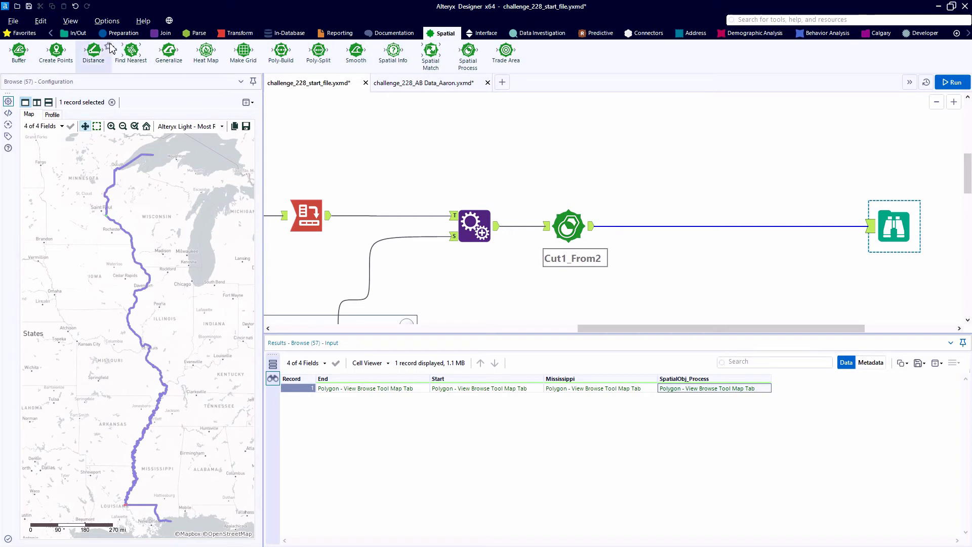
Insert a Select after the Spatial Process, keeping only Start and SpatialObj_Process, rename the latter Mississippi, and run the workflow
click(122, 33)
drag(538, 68, 653, 210)
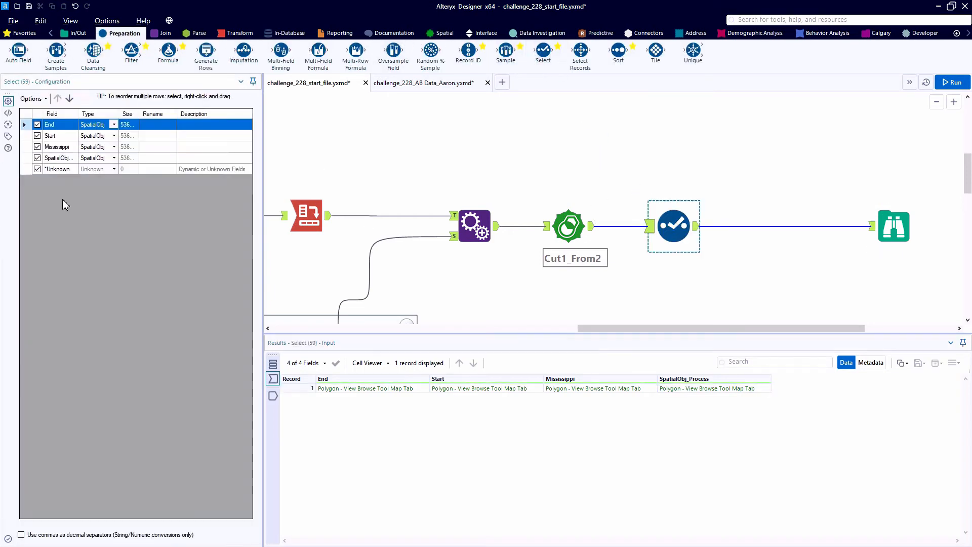
click(37, 147)
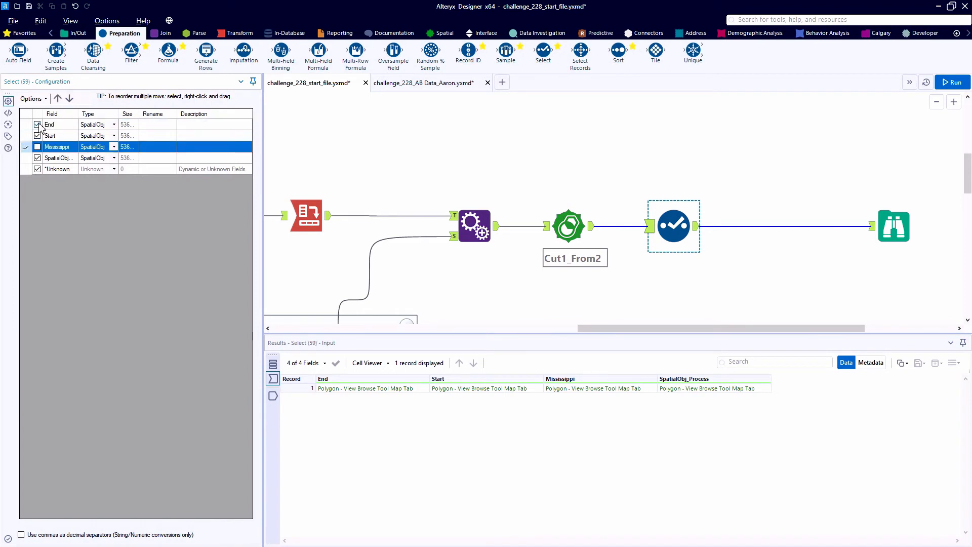
click(37, 125)
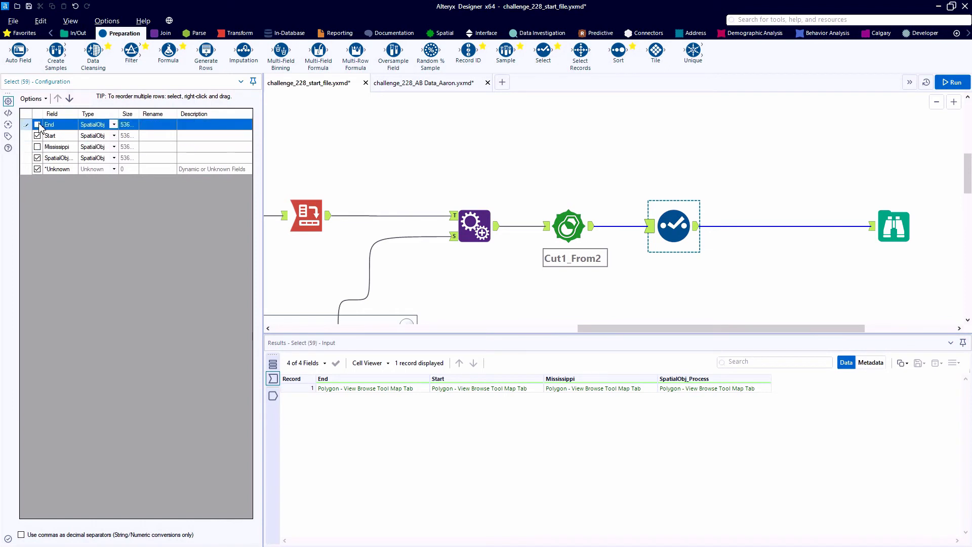
click(37, 169)
click(161, 160)
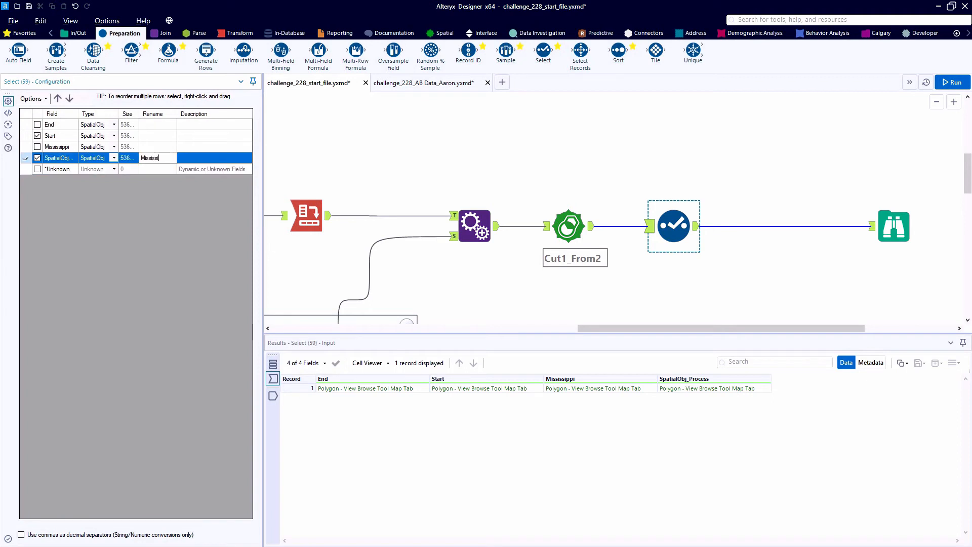
key(ctrl+r)
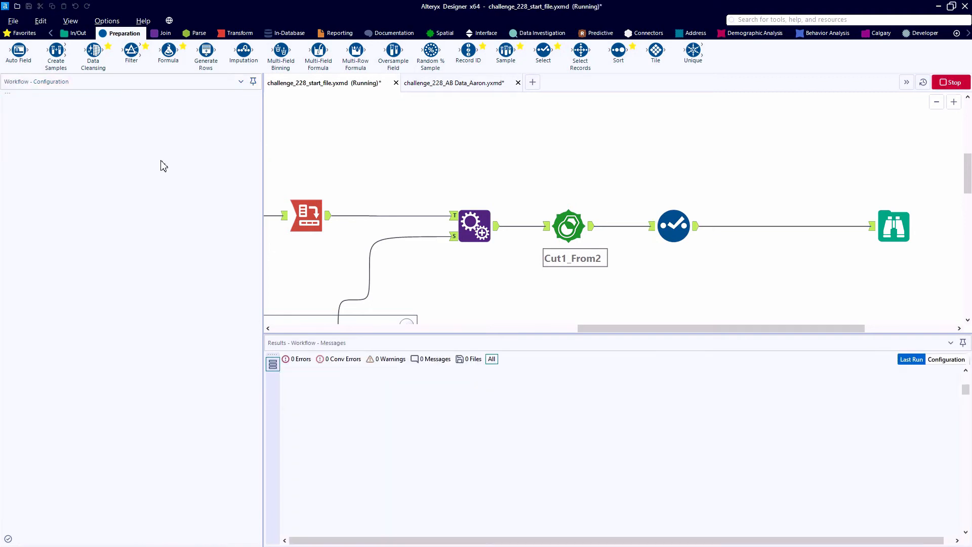
Examine the Mississippi polygon in the Browse map, closely checking the cut at its southern end in Louisiana
click(888, 227)
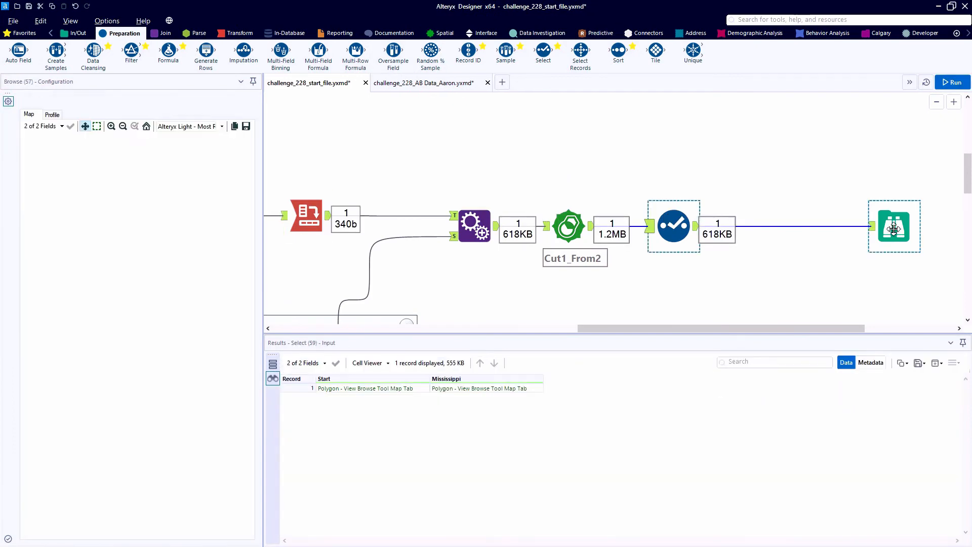
click(466, 389)
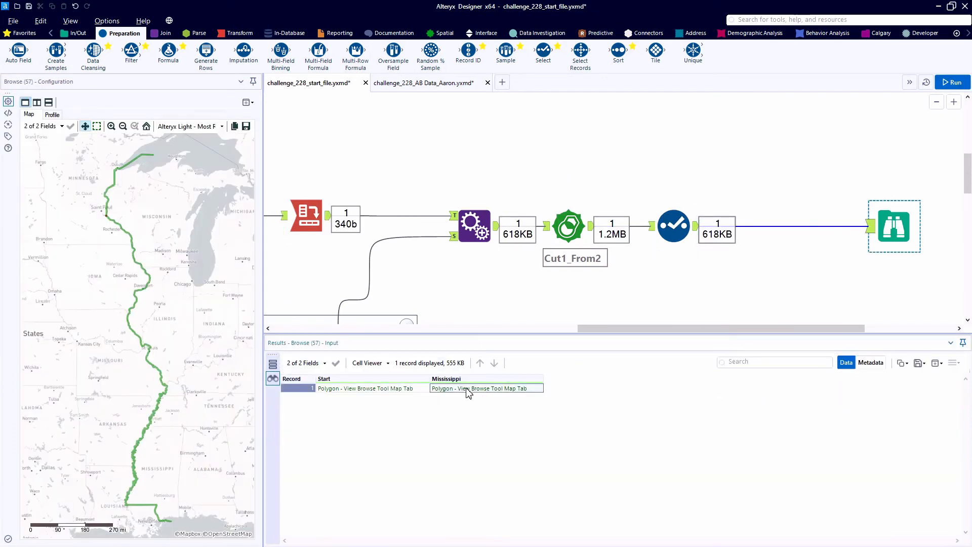
scroll(126, 506, up, 5)
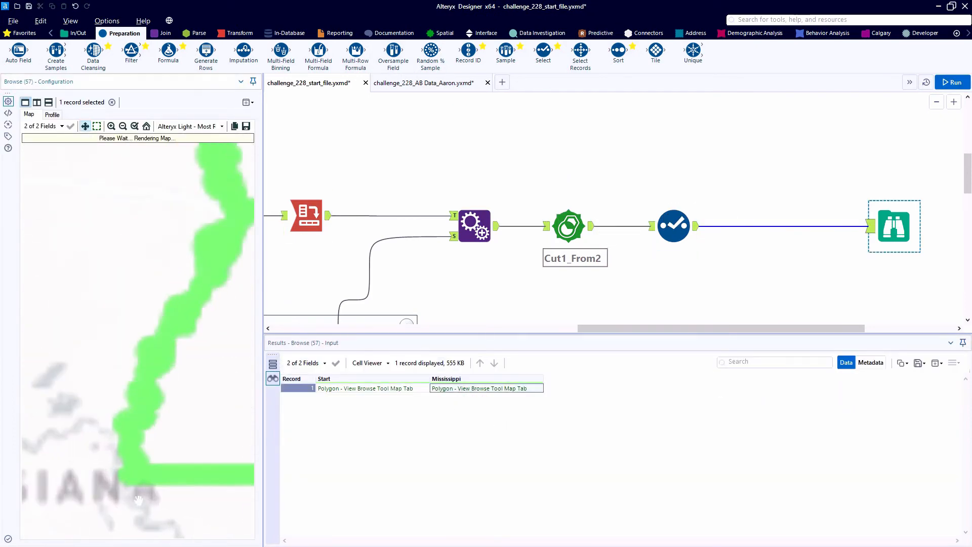
scroll(141, 477, up, 3)
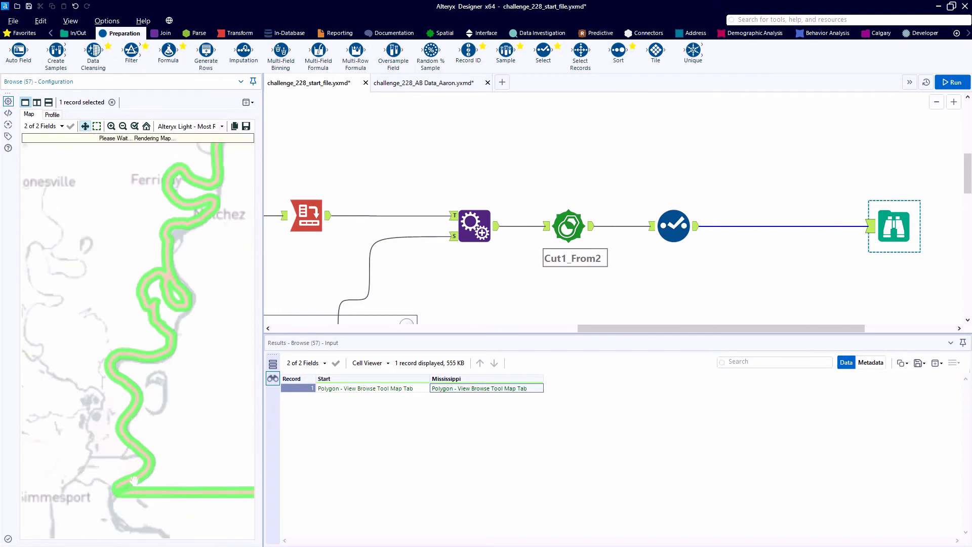
scroll(141, 477, up, 2)
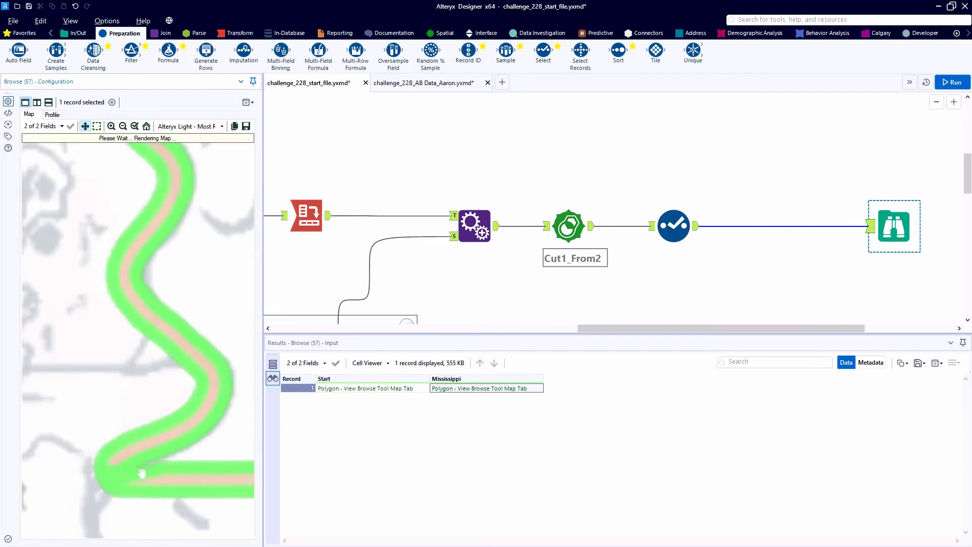
scroll(129, 474, up, 3)
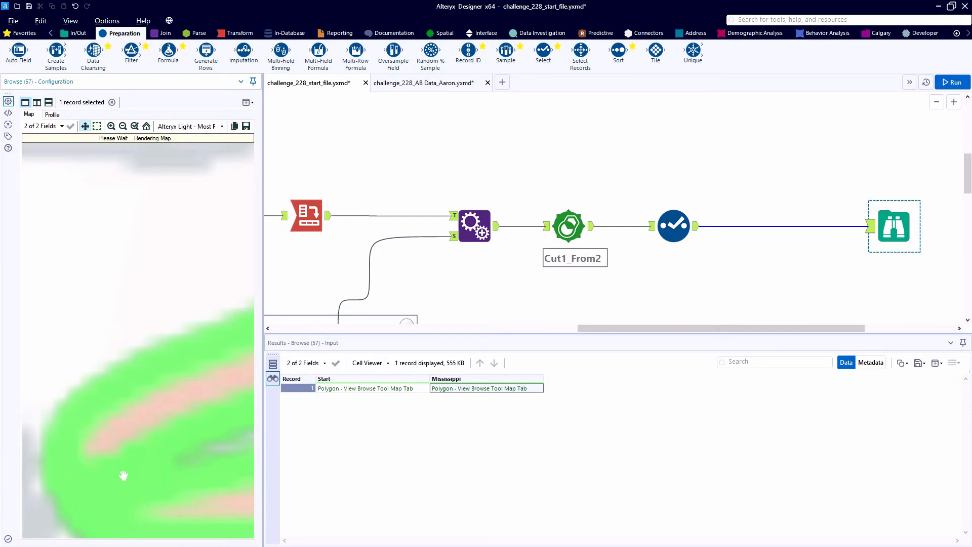
drag(111, 421, 107, 250)
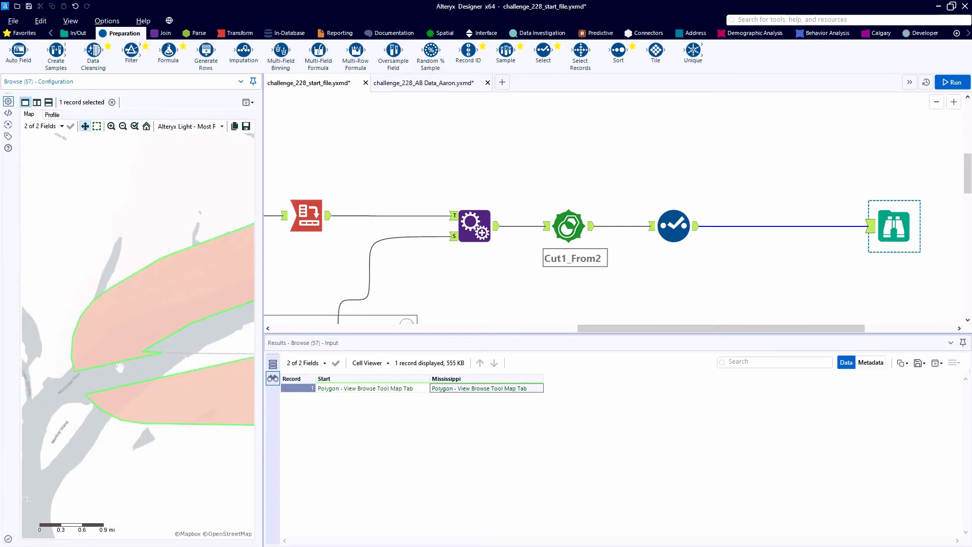
scroll(120, 367, up, 1)
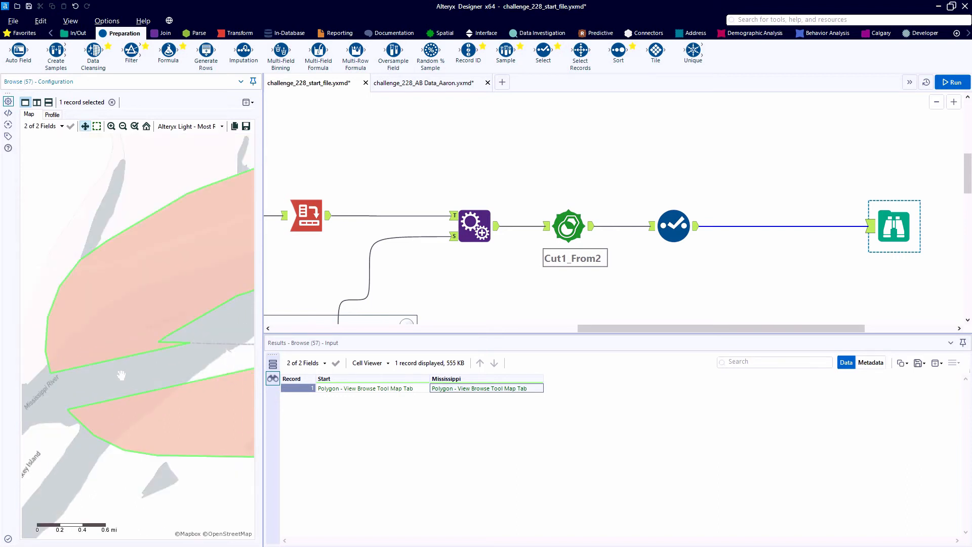
drag(121, 375, 133, 309)
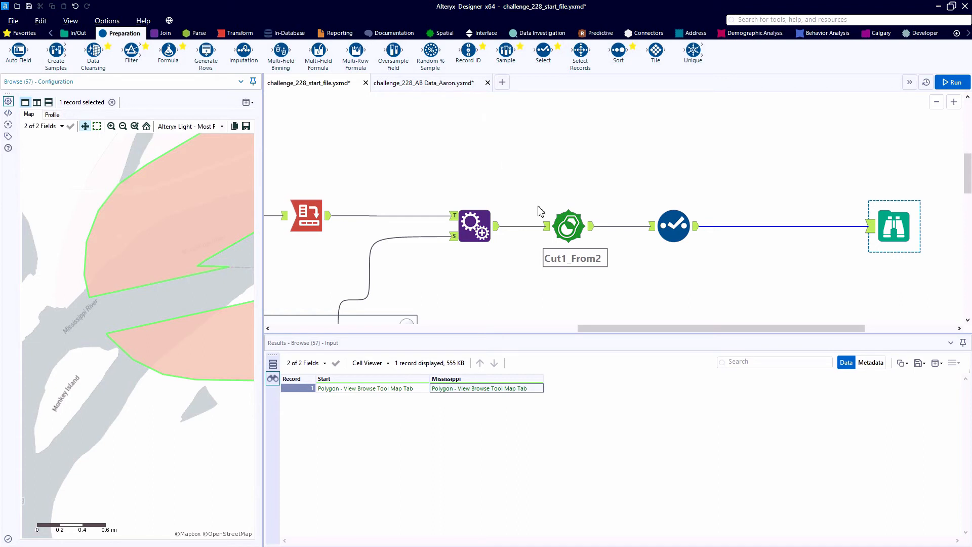
Insert a second Spatial Process between the Select and Browse, set to cut Start from Mississippi, and move the Browse farther along
click(453, 34)
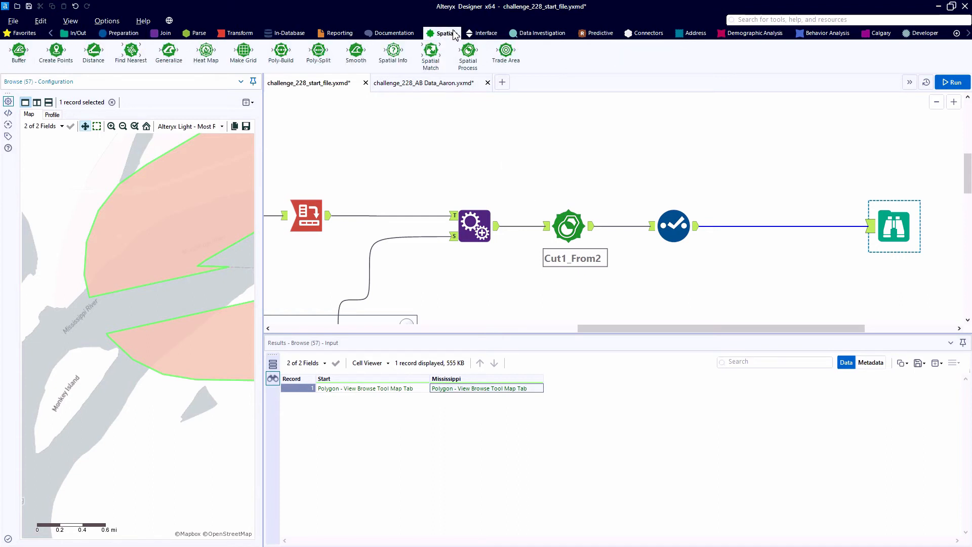
drag(468, 51, 776, 225)
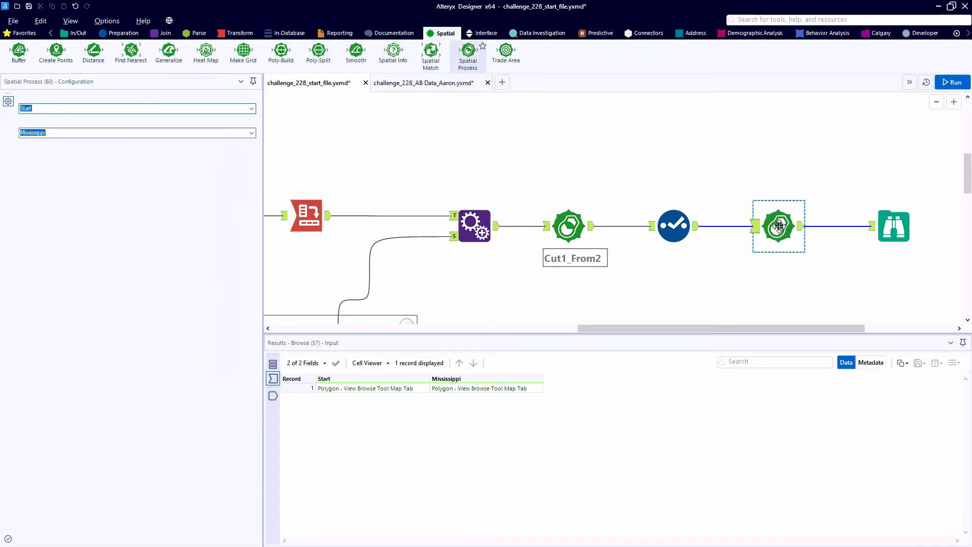
click(252, 109)
click(252, 108)
click(253, 134)
click(252, 133)
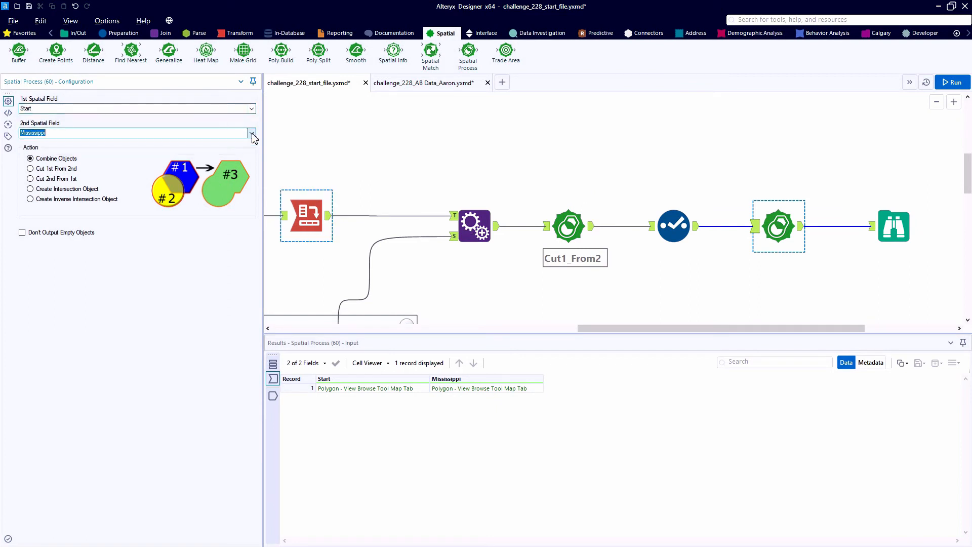
click(62, 170)
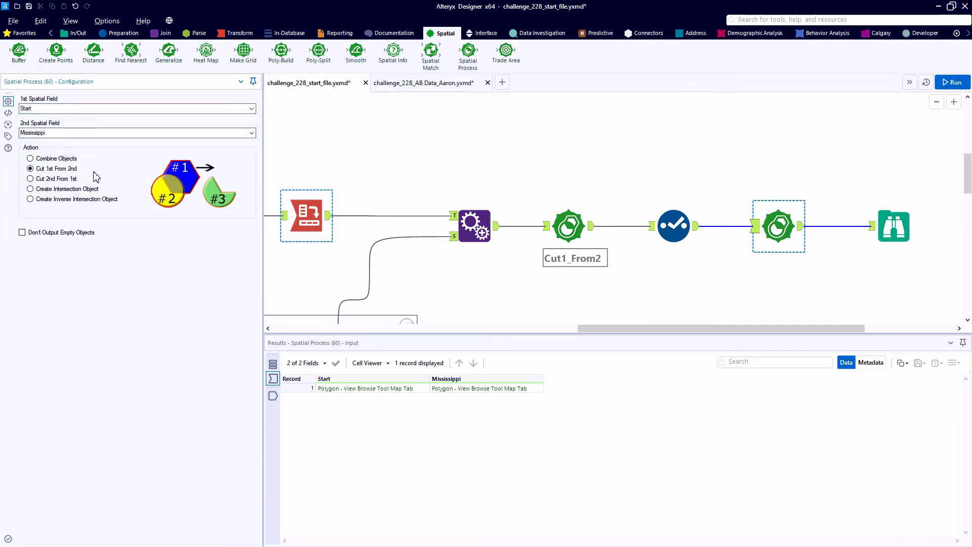
drag(602, 329, 740, 321)
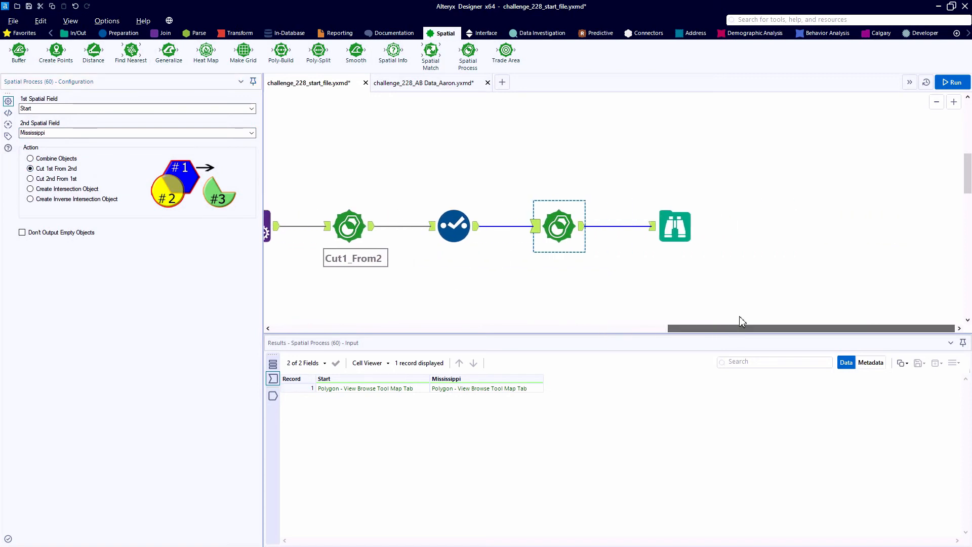
click(953, 82)
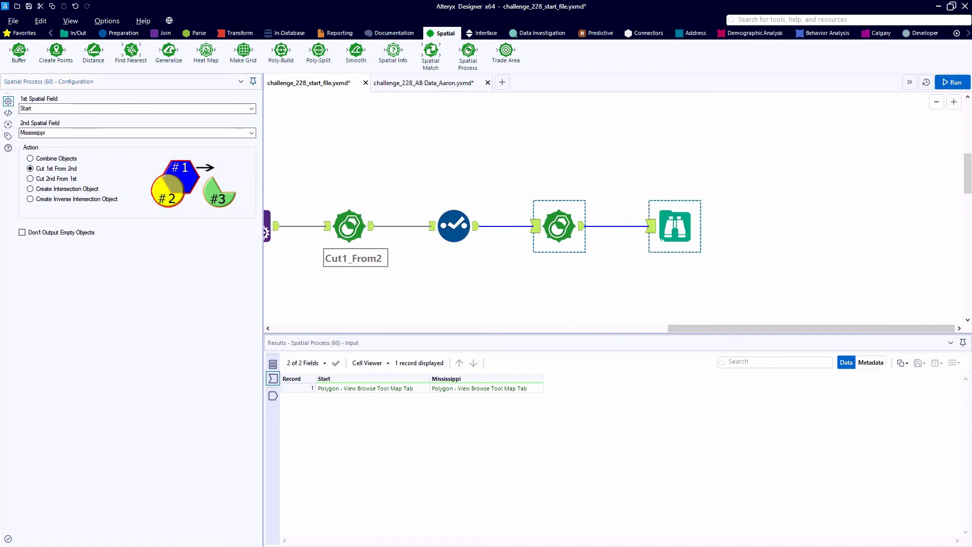
drag(675, 228, 842, 227)
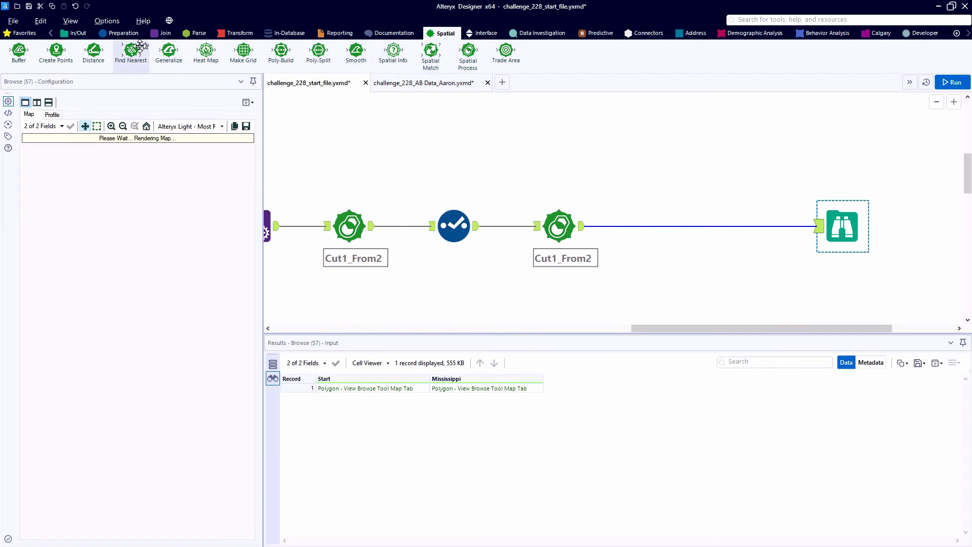
Place a copy of the existing Select after the second Spatial Process, exclude Start from its fields, and run the workflow
click(121, 33)
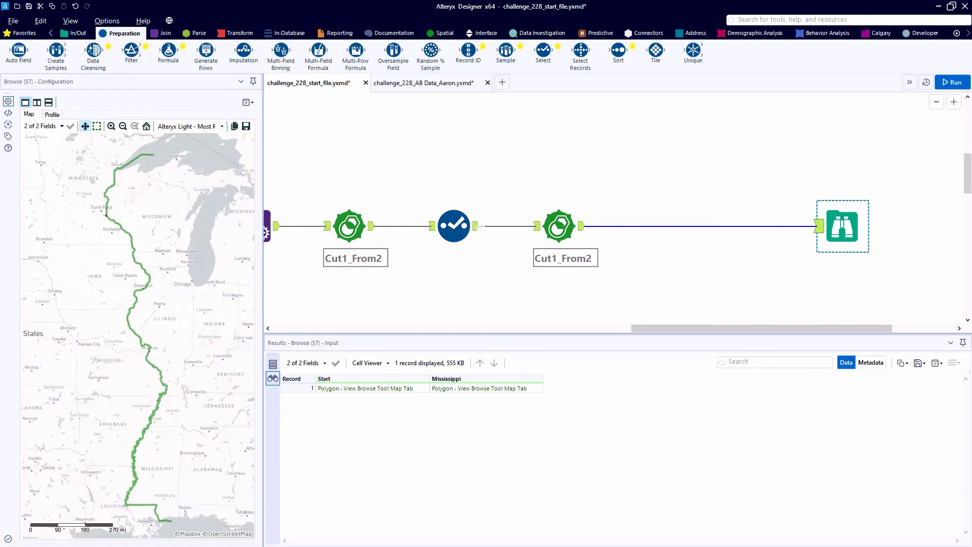
click(464, 229)
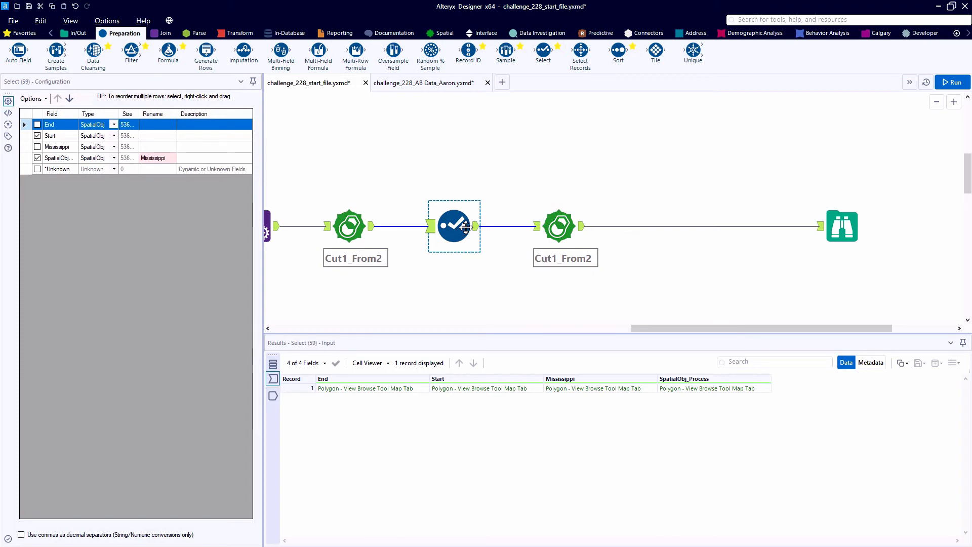
key(ctrl+c)
key(ctrl+v)
drag(494, 256, 715, 236)
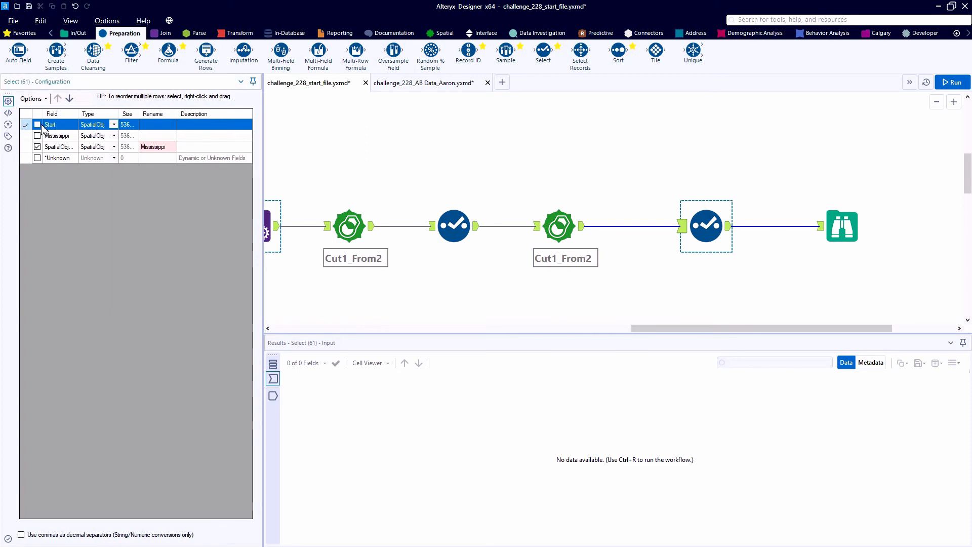
click(939, 83)
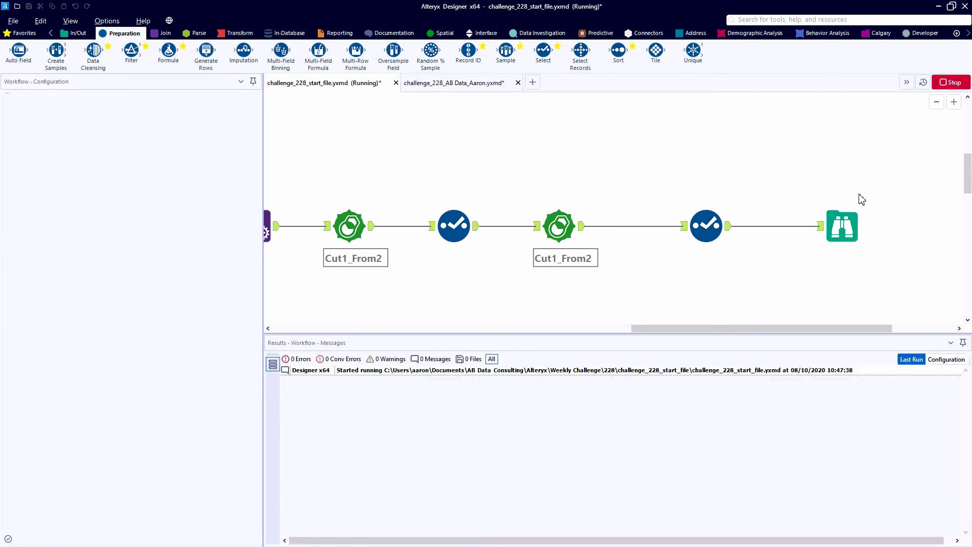
Examine the resulting Mississippi polygon in the Browse map, closely checking the northern cut near Prescott
click(844, 228)
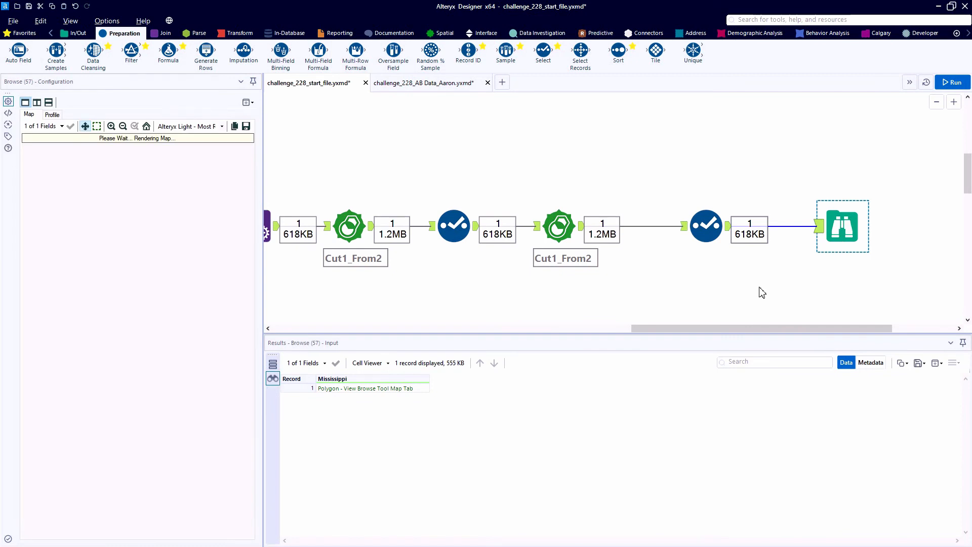
drag(726, 326, 806, 326)
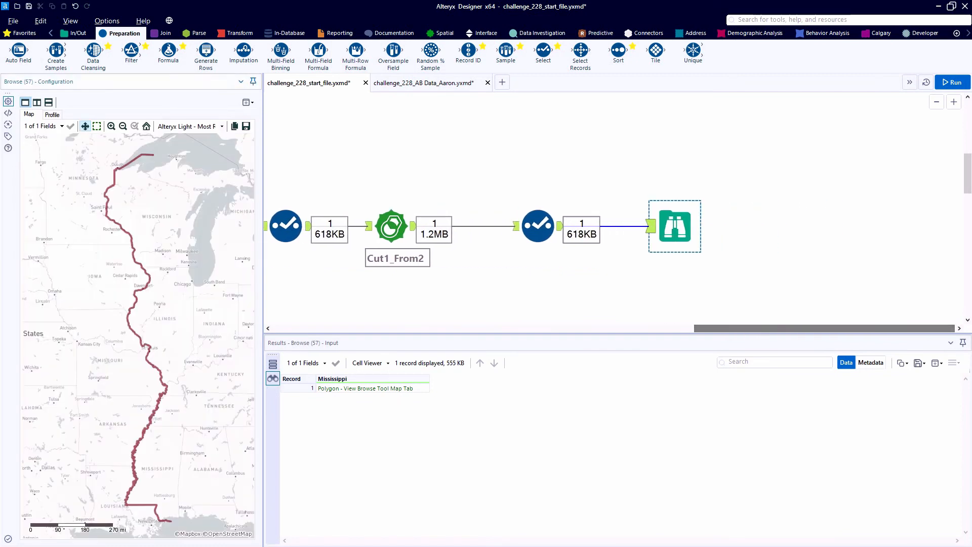
scroll(108, 223, up, 5)
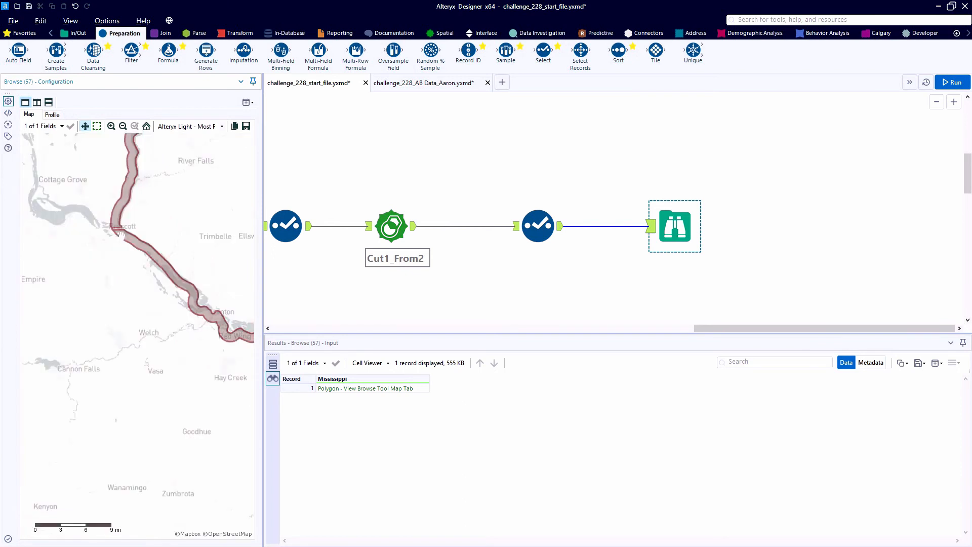
scroll(122, 258, up, 4)
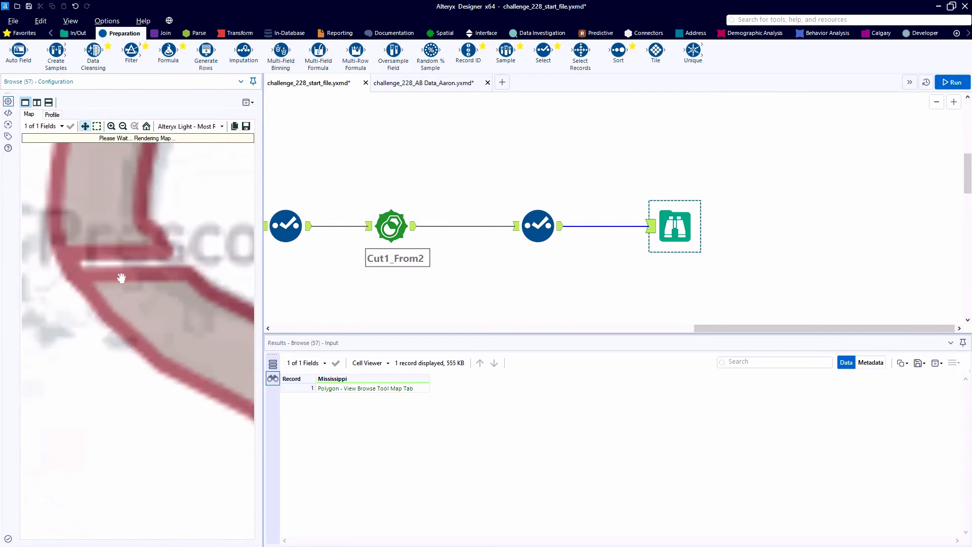
scroll(112, 280, up, 3)
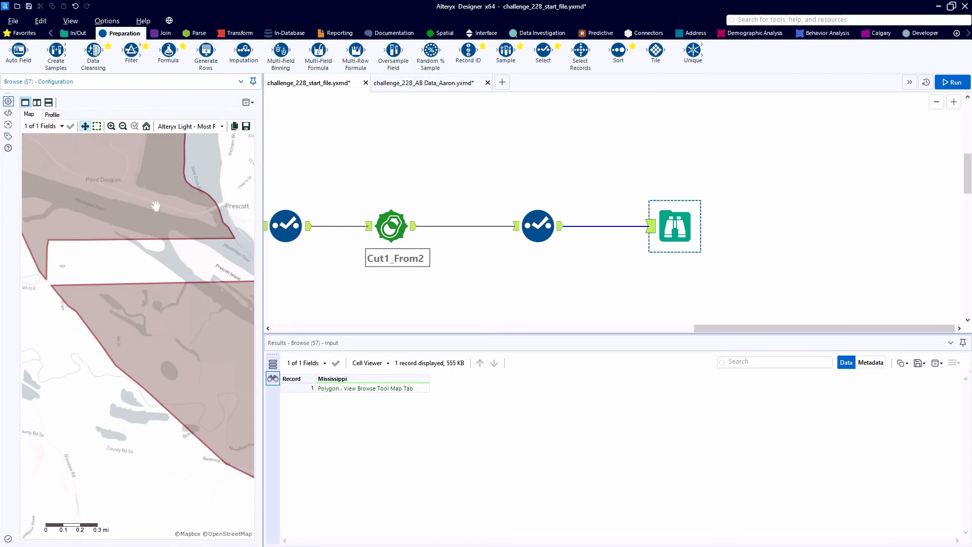
click(178, 342)
Insert a Poly-Split before the Browse that splits Mississippi to Regions, move the Browse farther along, and run the workflow
click(445, 34)
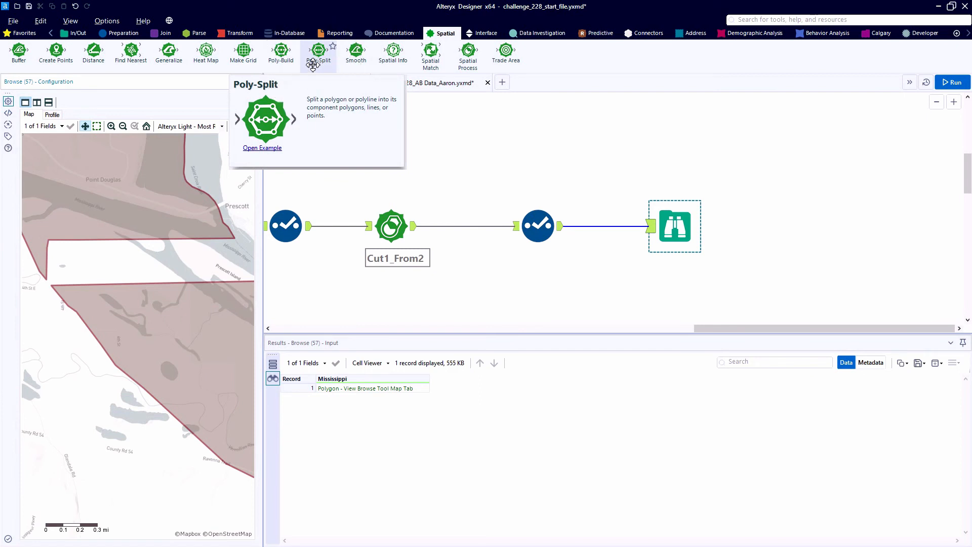
drag(312, 65, 603, 202)
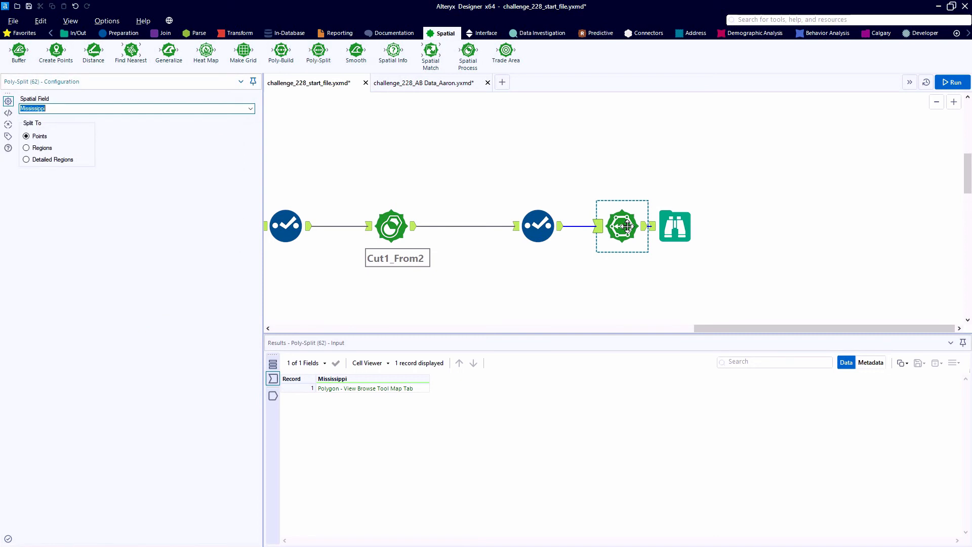
click(41, 148)
drag(702, 237, 826, 236)
click(951, 82)
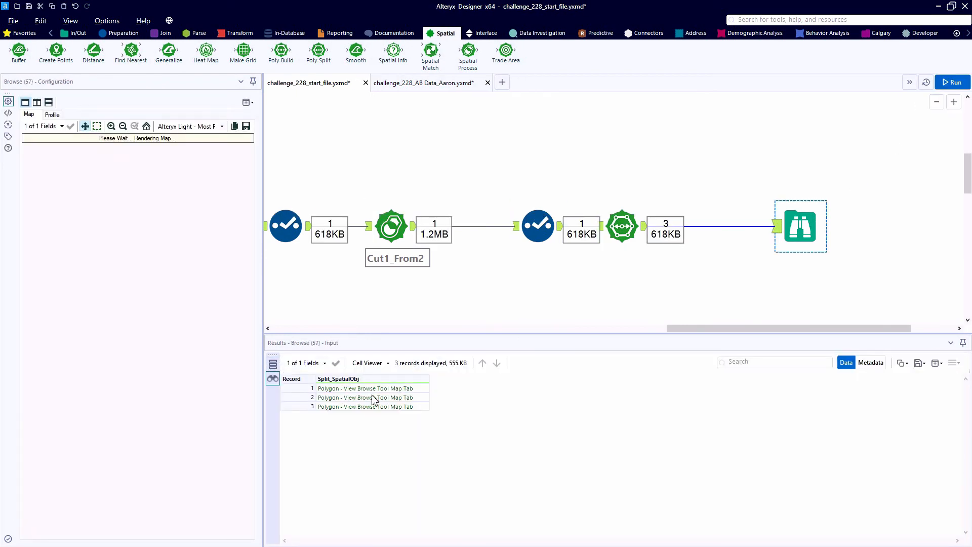
View each Split_SpatialObj polygon on the Browse map in turn
click(360, 392)
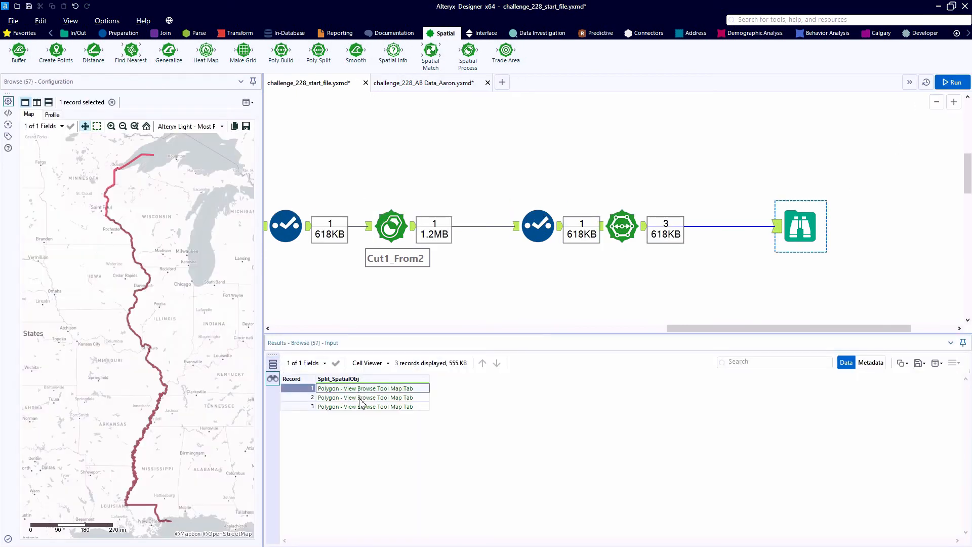
click(360, 398)
click(360, 407)
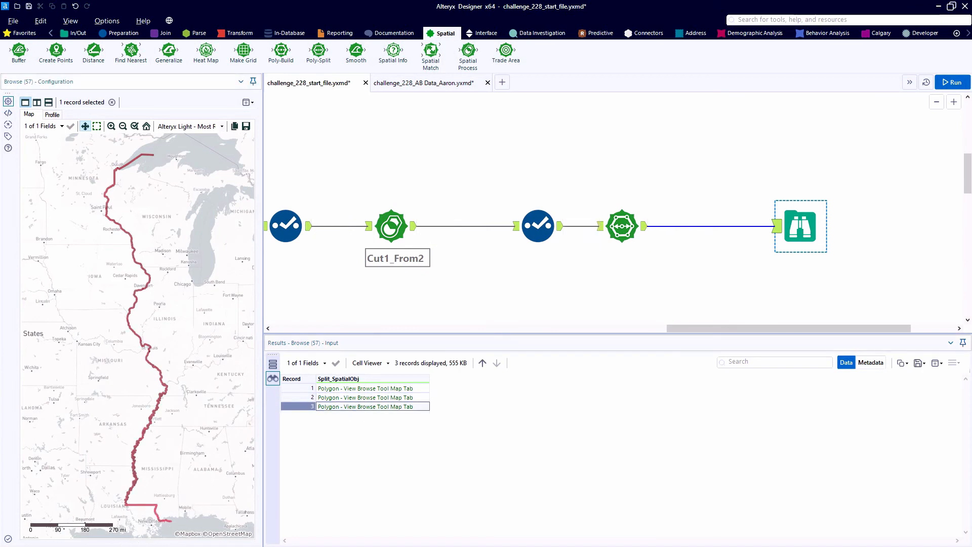
Insert a Record ID tool between the Poly-Split and the Browse, keeping its default settings, and run the workflow
click(25, 33)
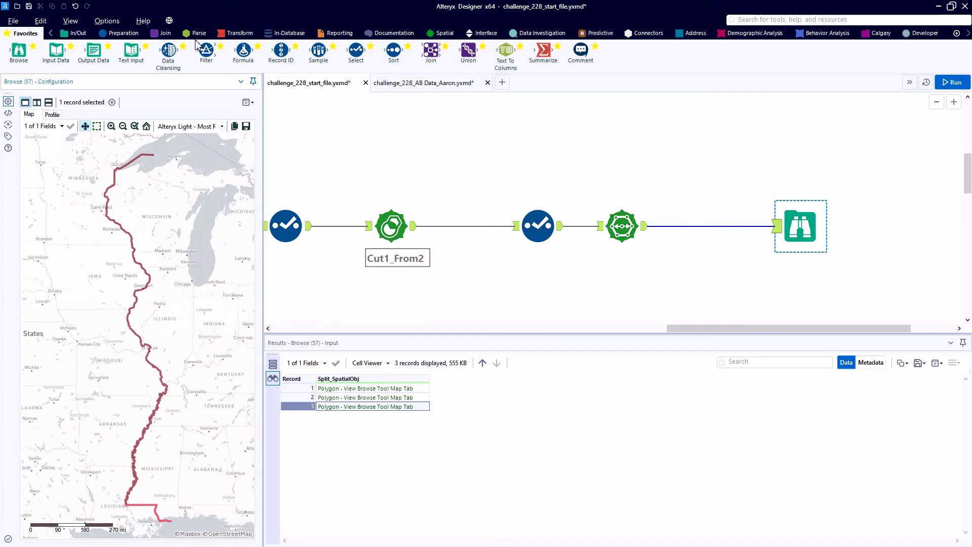
drag(282, 53, 698, 208)
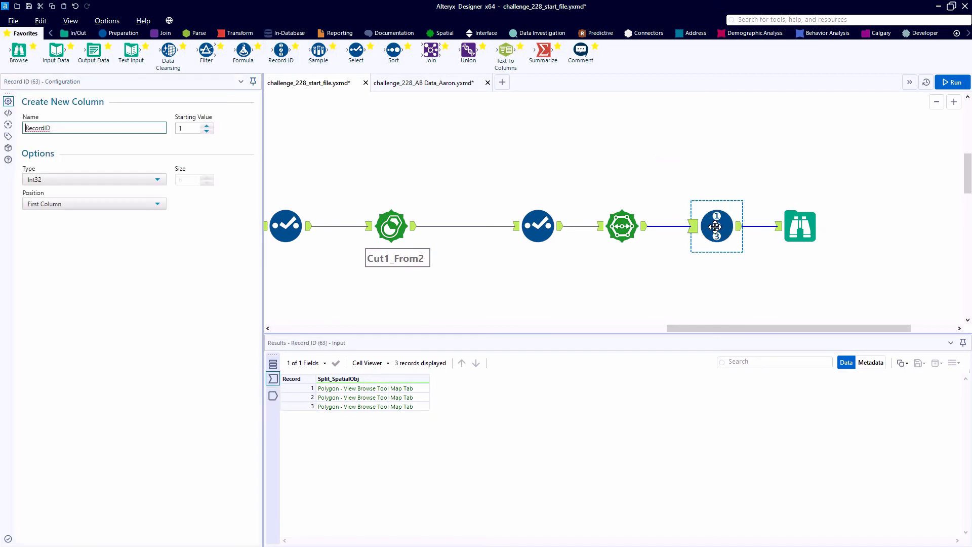
key(ctrl+r)
Check in the Browse which river section RecordID 2 covers by highlighting its polygon on the map
click(802, 227)
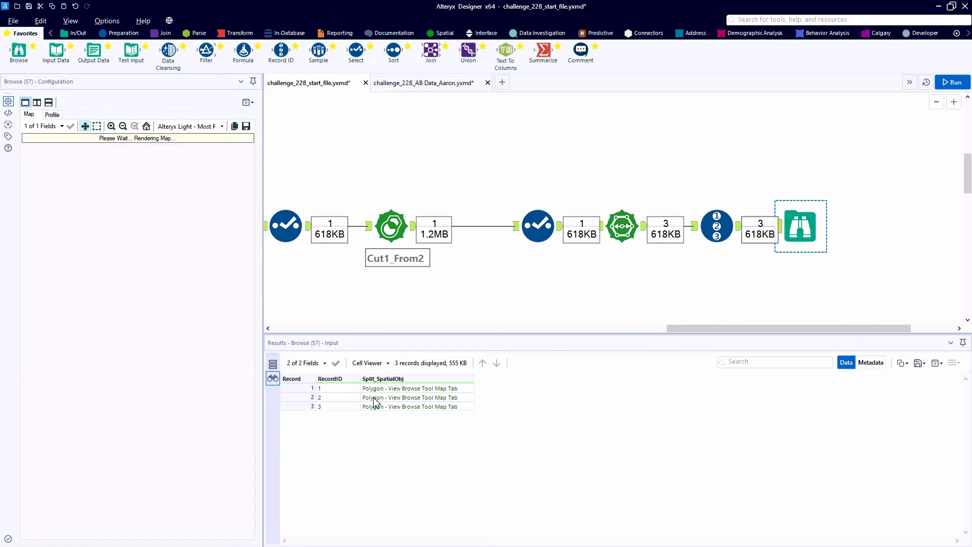
click(373, 398)
drag(373, 398, 341, 403)
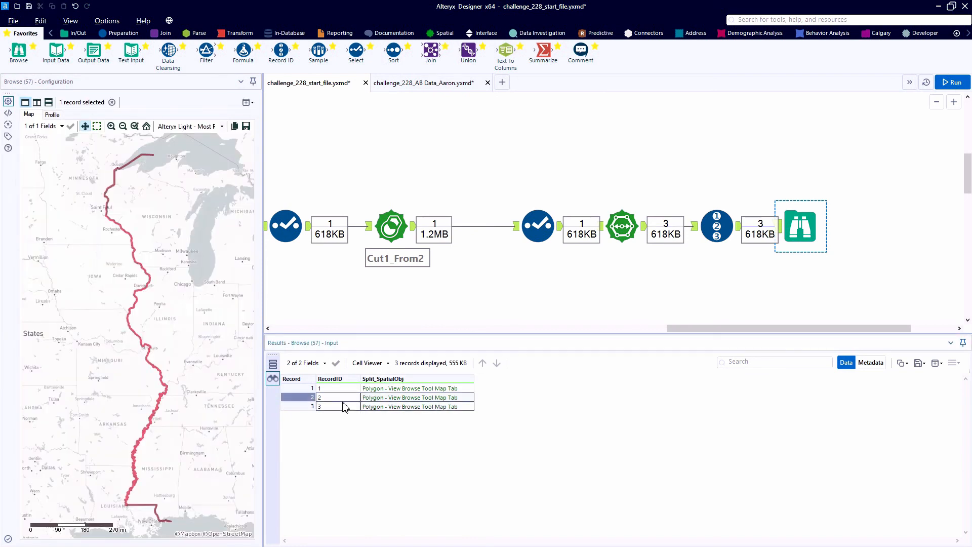
click(338, 397)
click(361, 396)
click(357, 397)
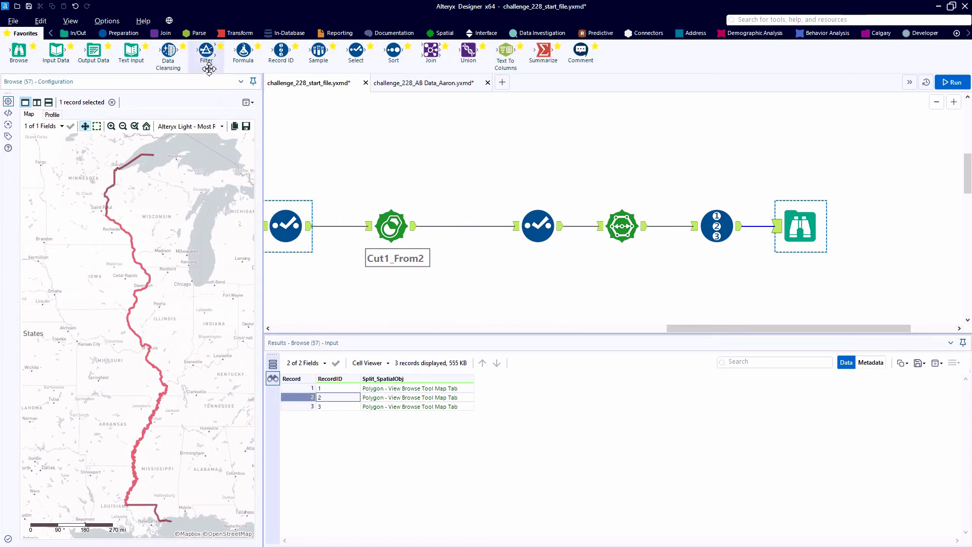
Insert a Filter between the Record ID and the Browse that keeps RecordID = 2, and run the workflow
drag(206, 51, 776, 227)
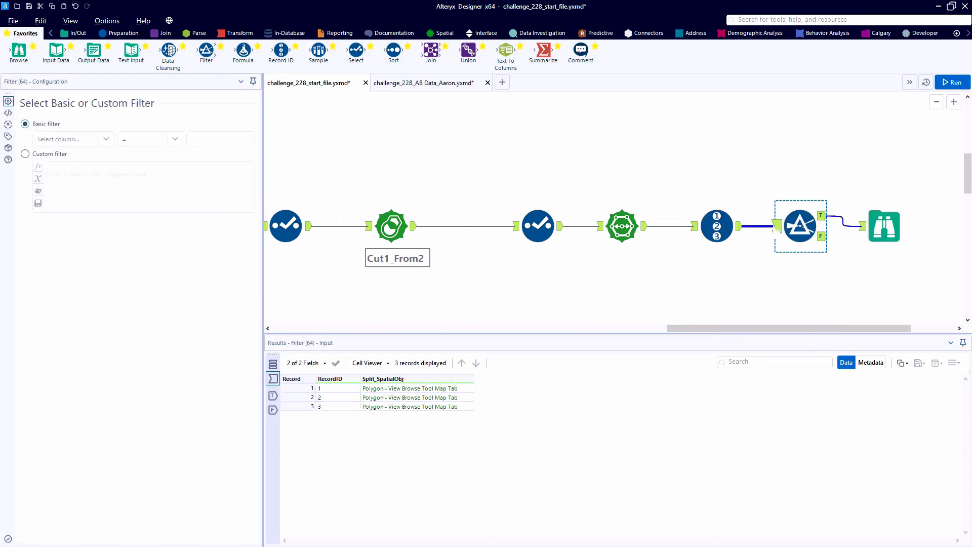
click(101, 140)
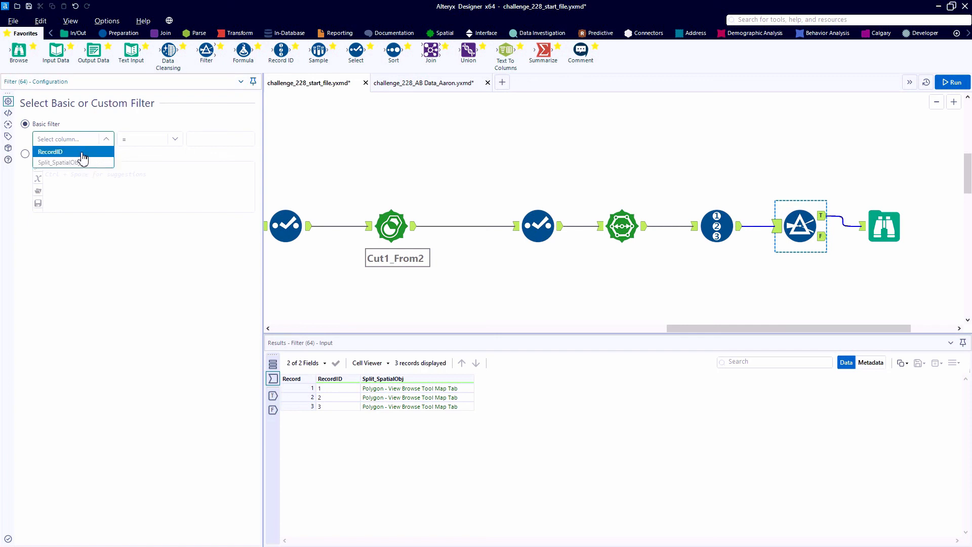
click(78, 152)
click(192, 139)
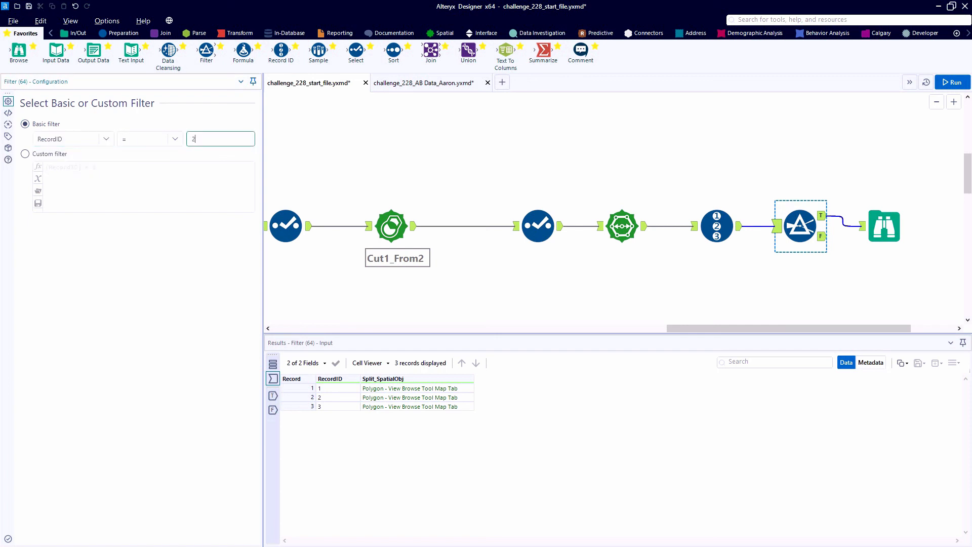
text(2)
key(ctrl+r)
Examine the filtered river polygon on the Browse map, looking closely at its northern cut end near Hastings
click(883, 243)
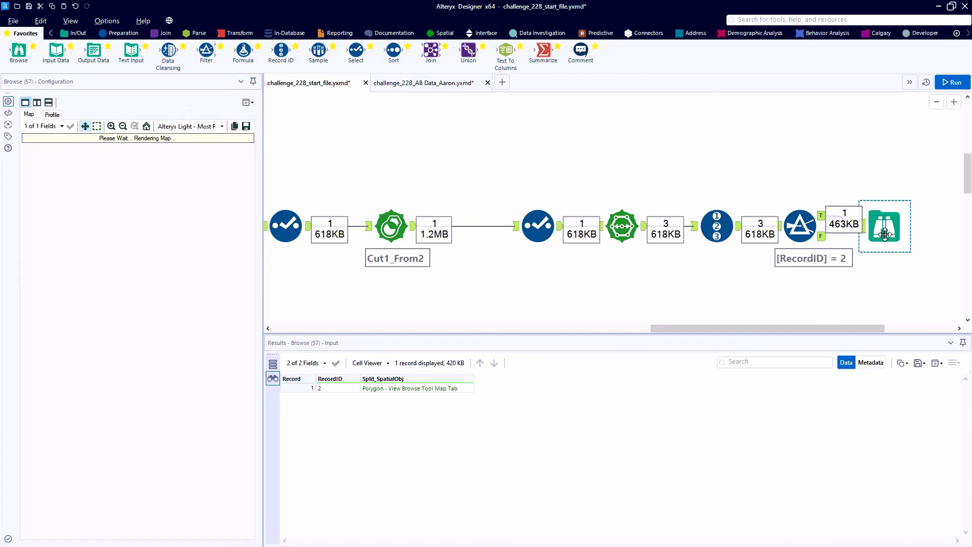
click(394, 391)
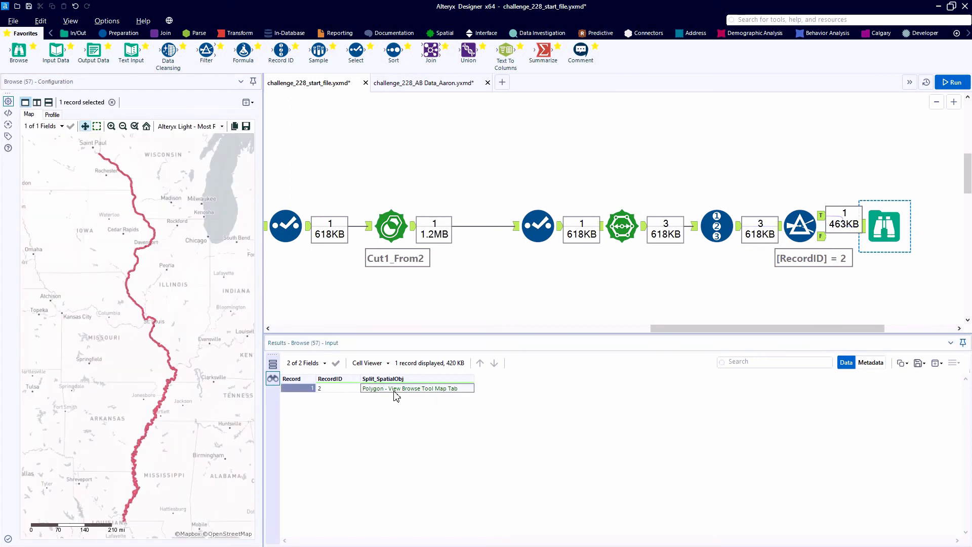
scroll(97, 190, up, 5)
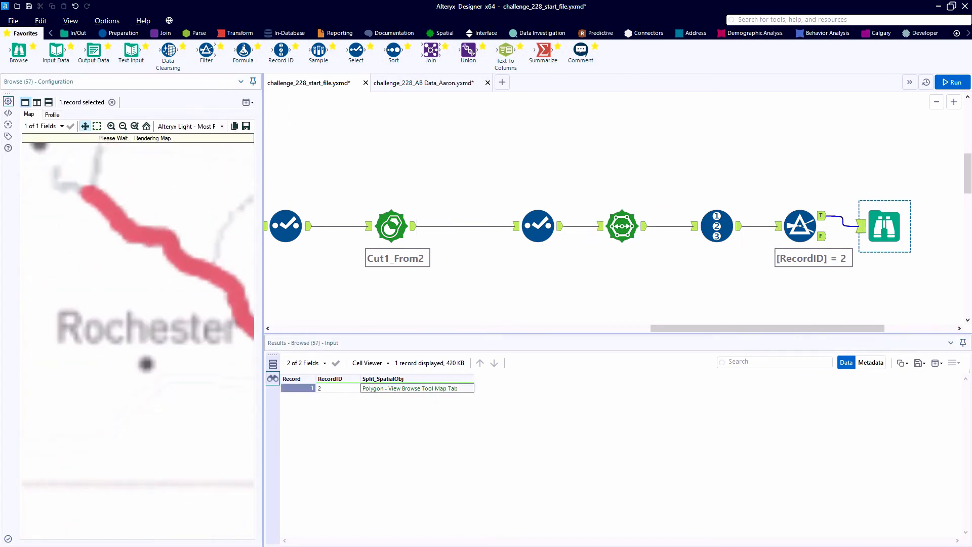
scroll(99, 199, up, 1)
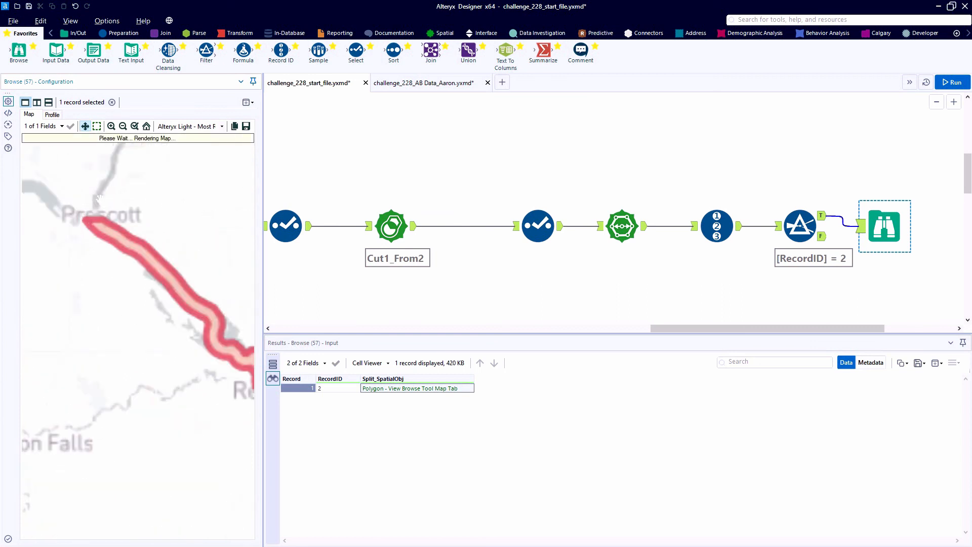
scroll(100, 199, up, 1)
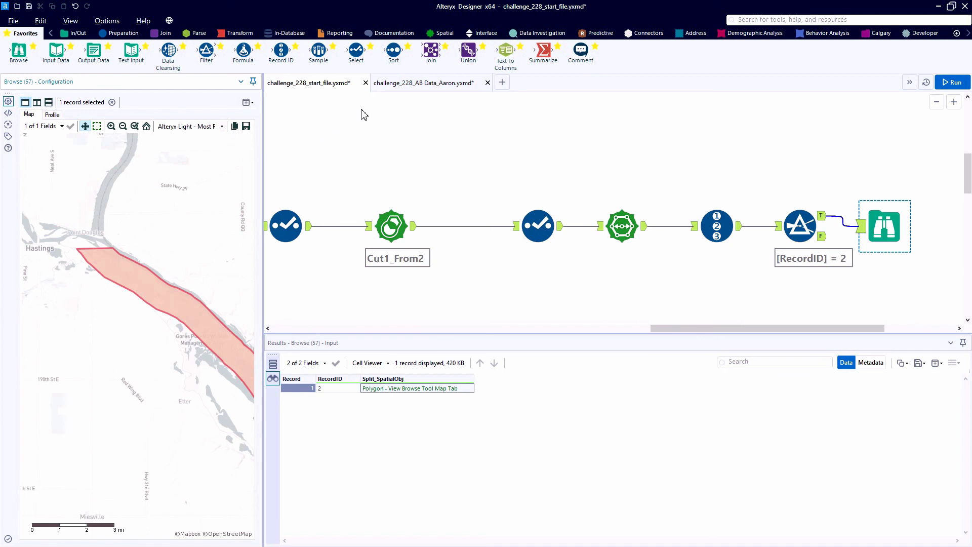
Switch to the AB Data solution workflow, review its two numbered containers, and view the Browse Result output
click(410, 85)
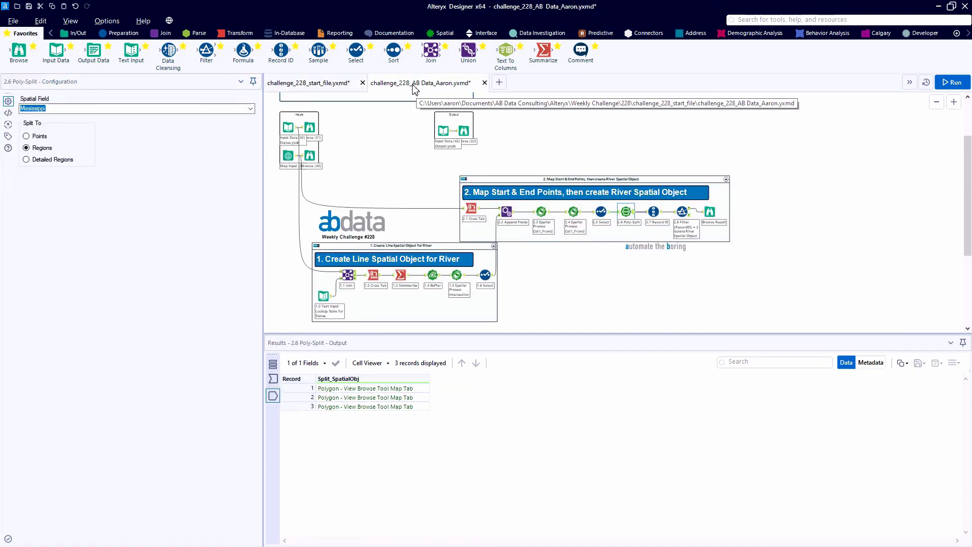
key(ctrl+s)
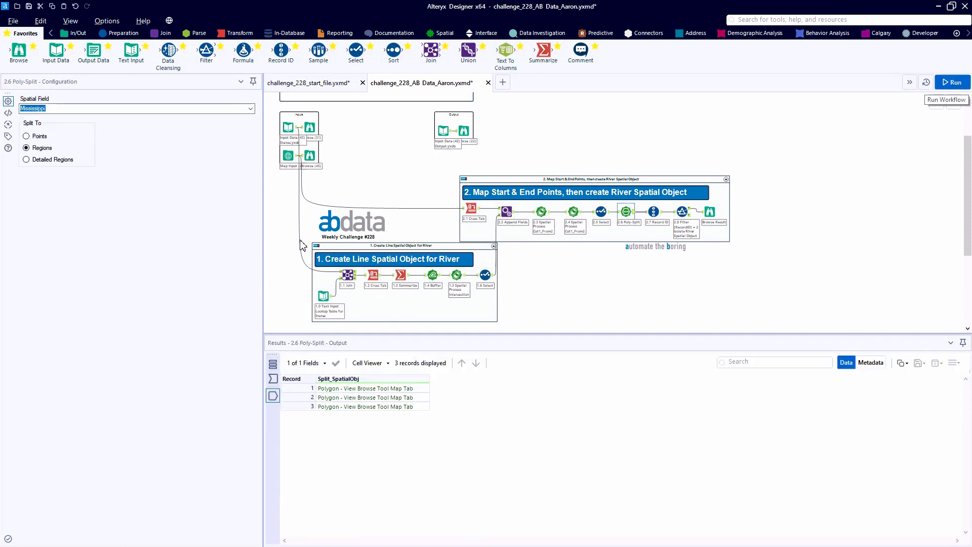
drag(304, 241, 515, 321)
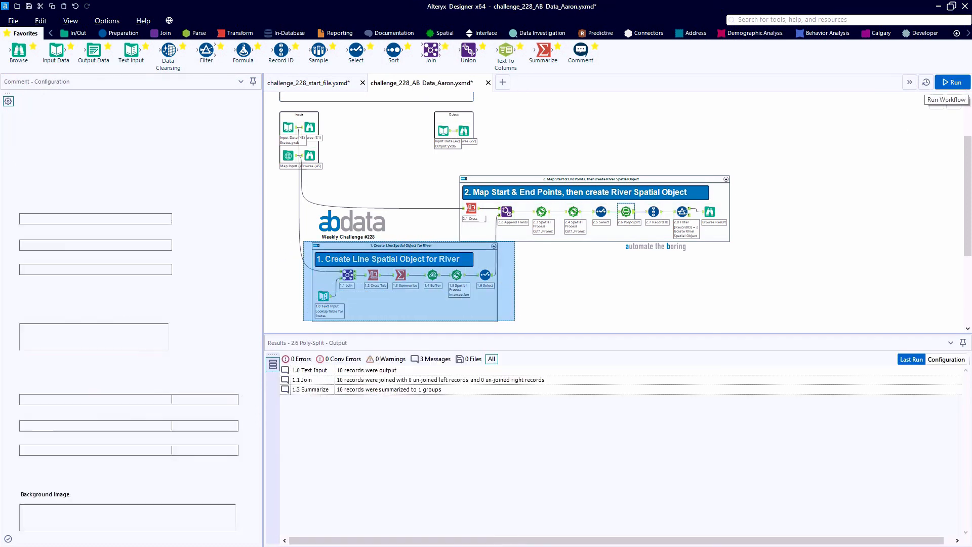
drag(457, 164, 728, 243)
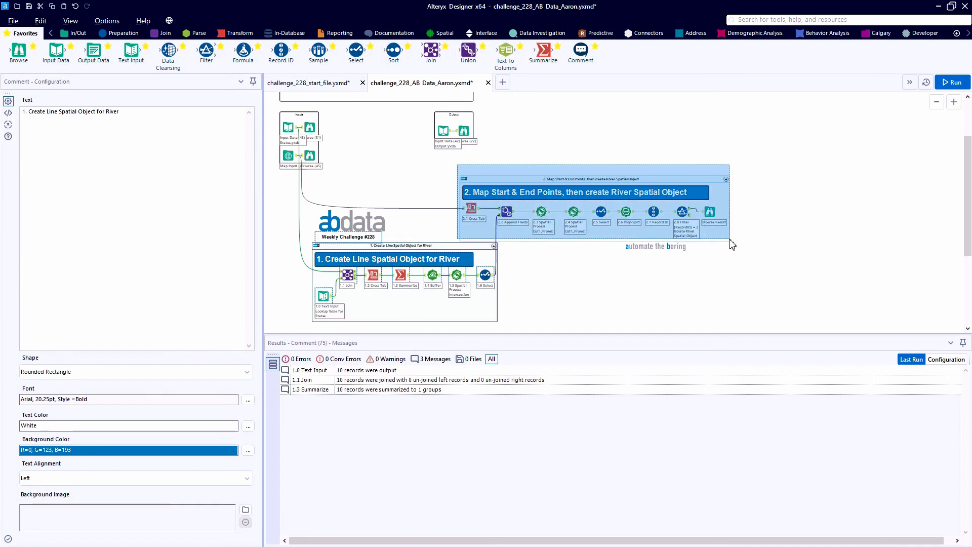
click(710, 215)
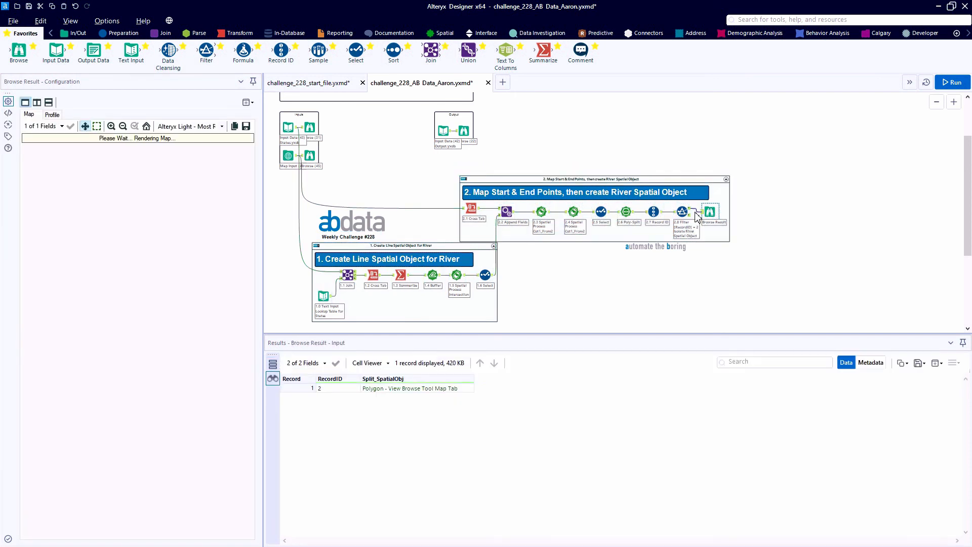